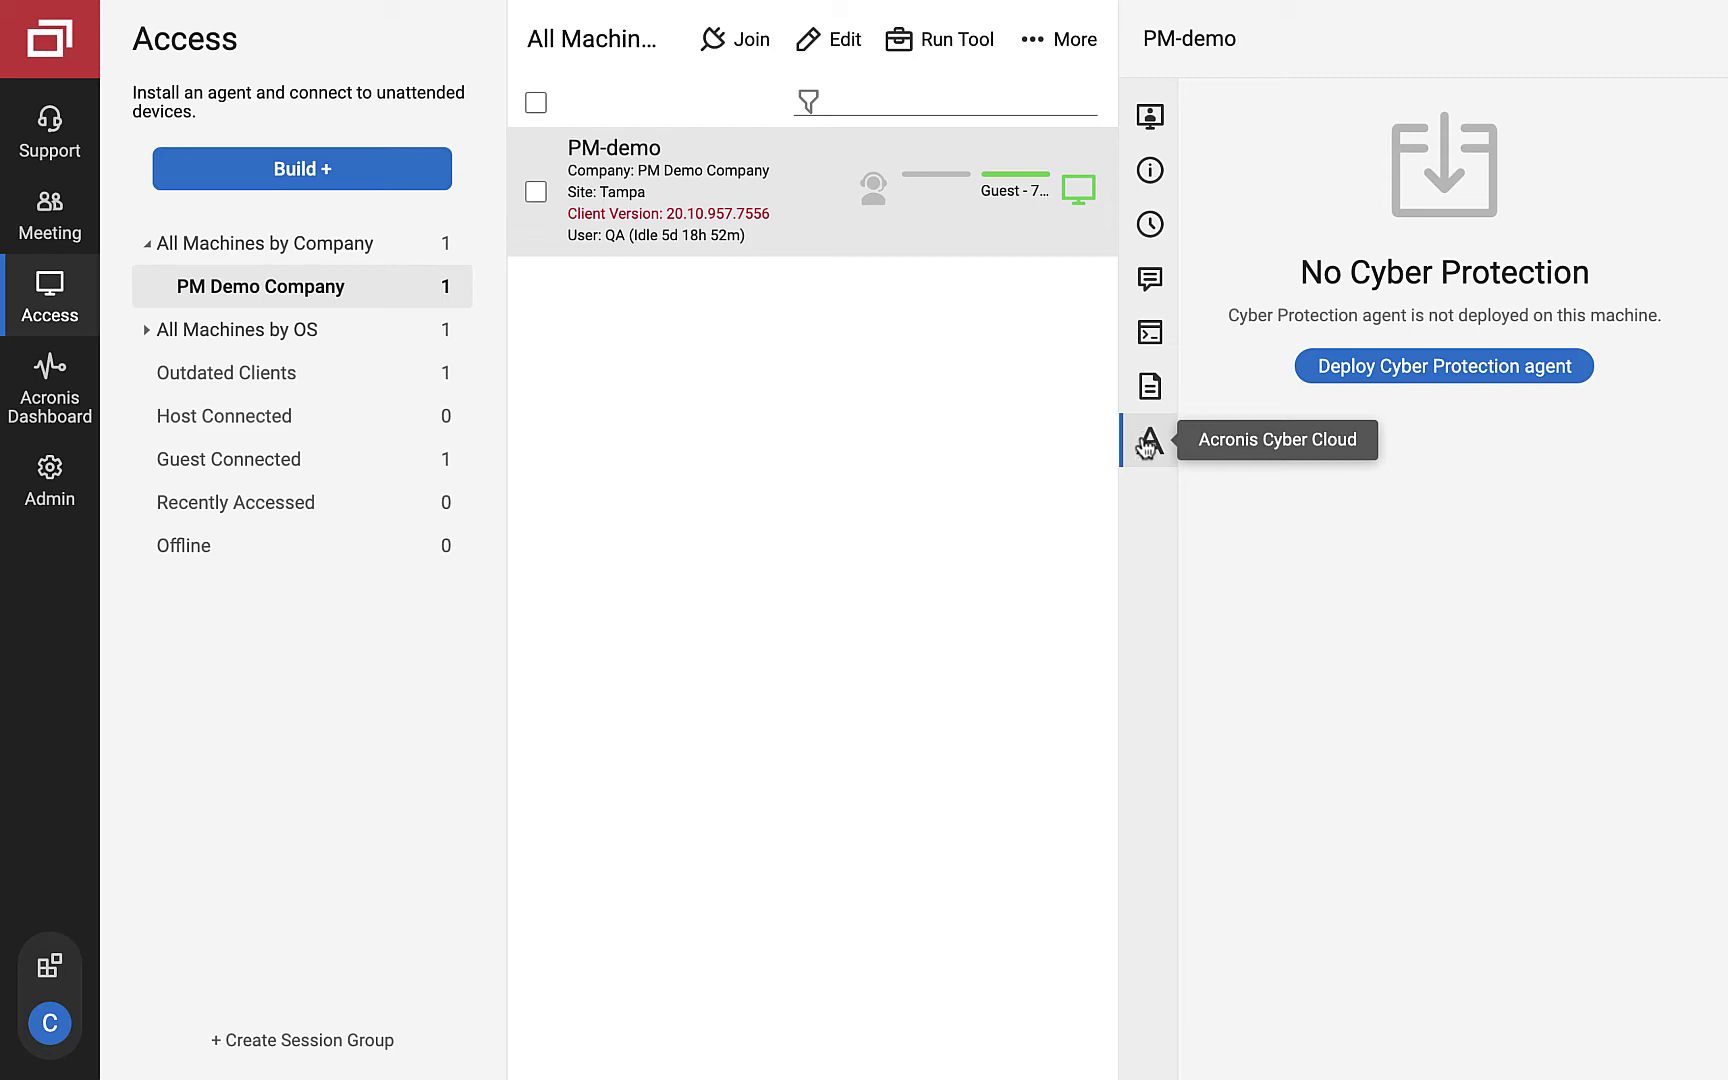
Step: Deploy the Cyber Protection agent to PM-demo under existing Acronis customer PM Demo with its only login
click(1462, 368)
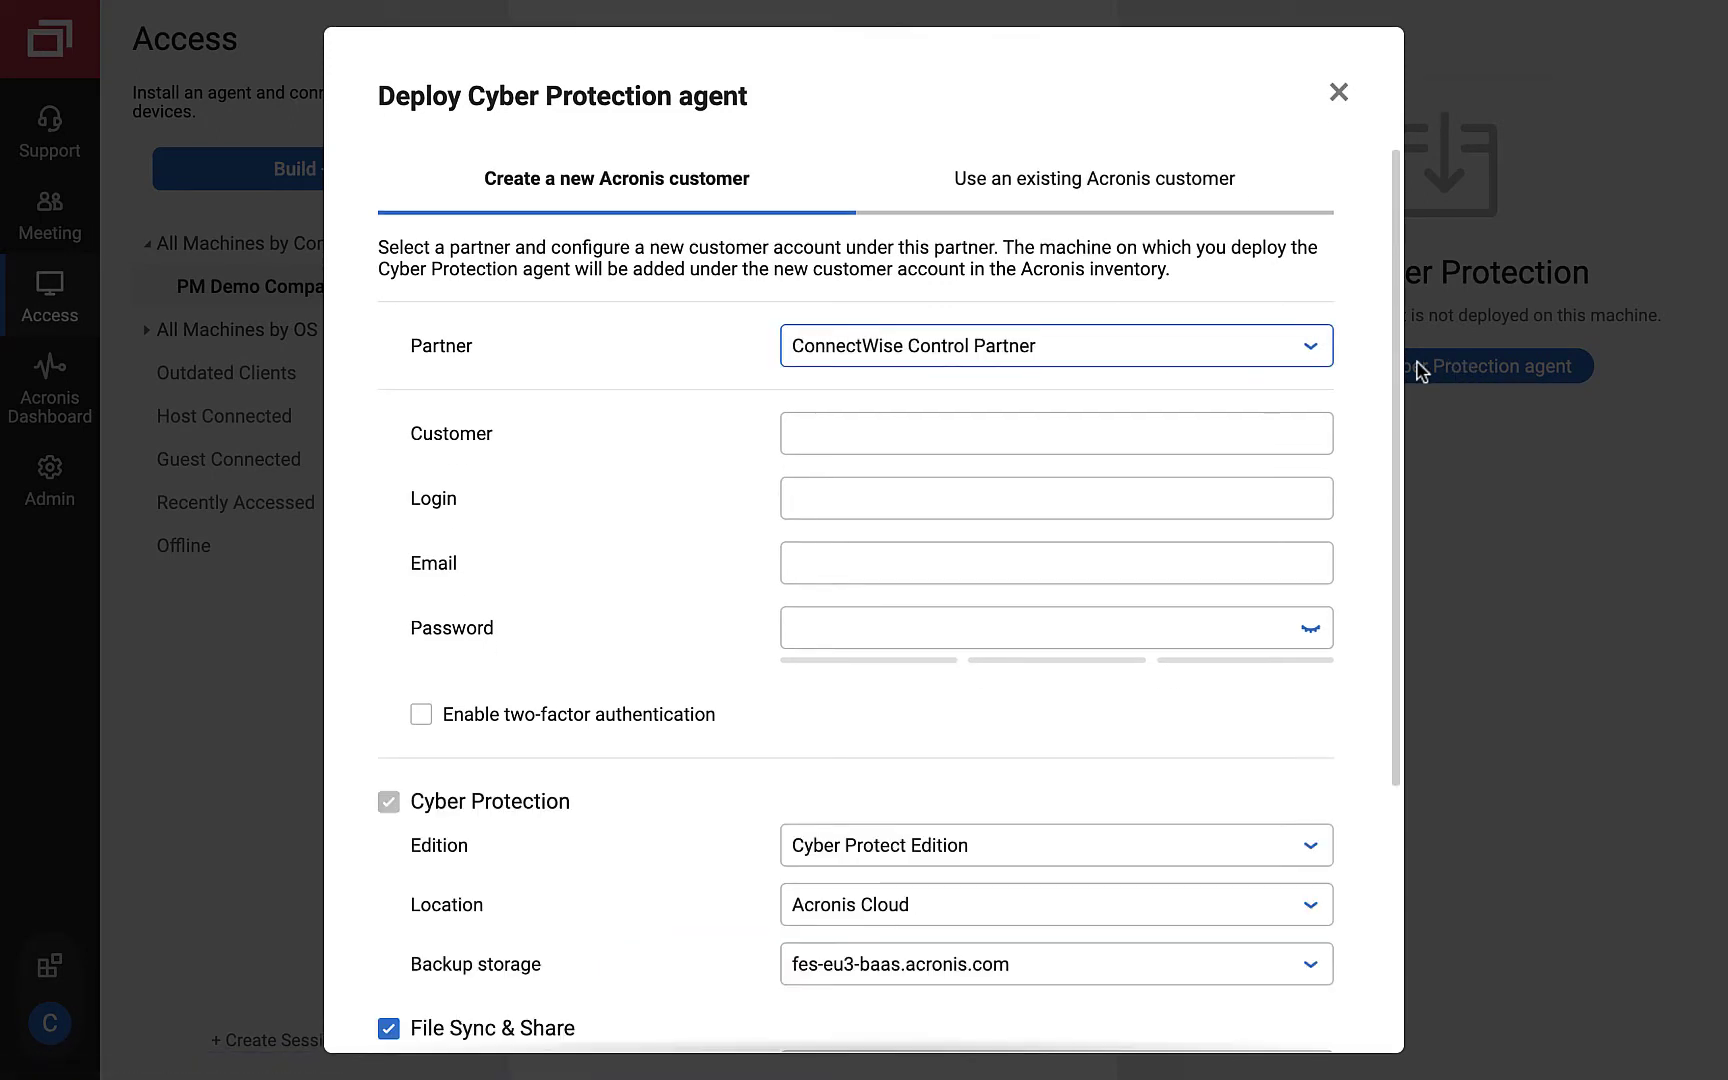
click(1130, 195)
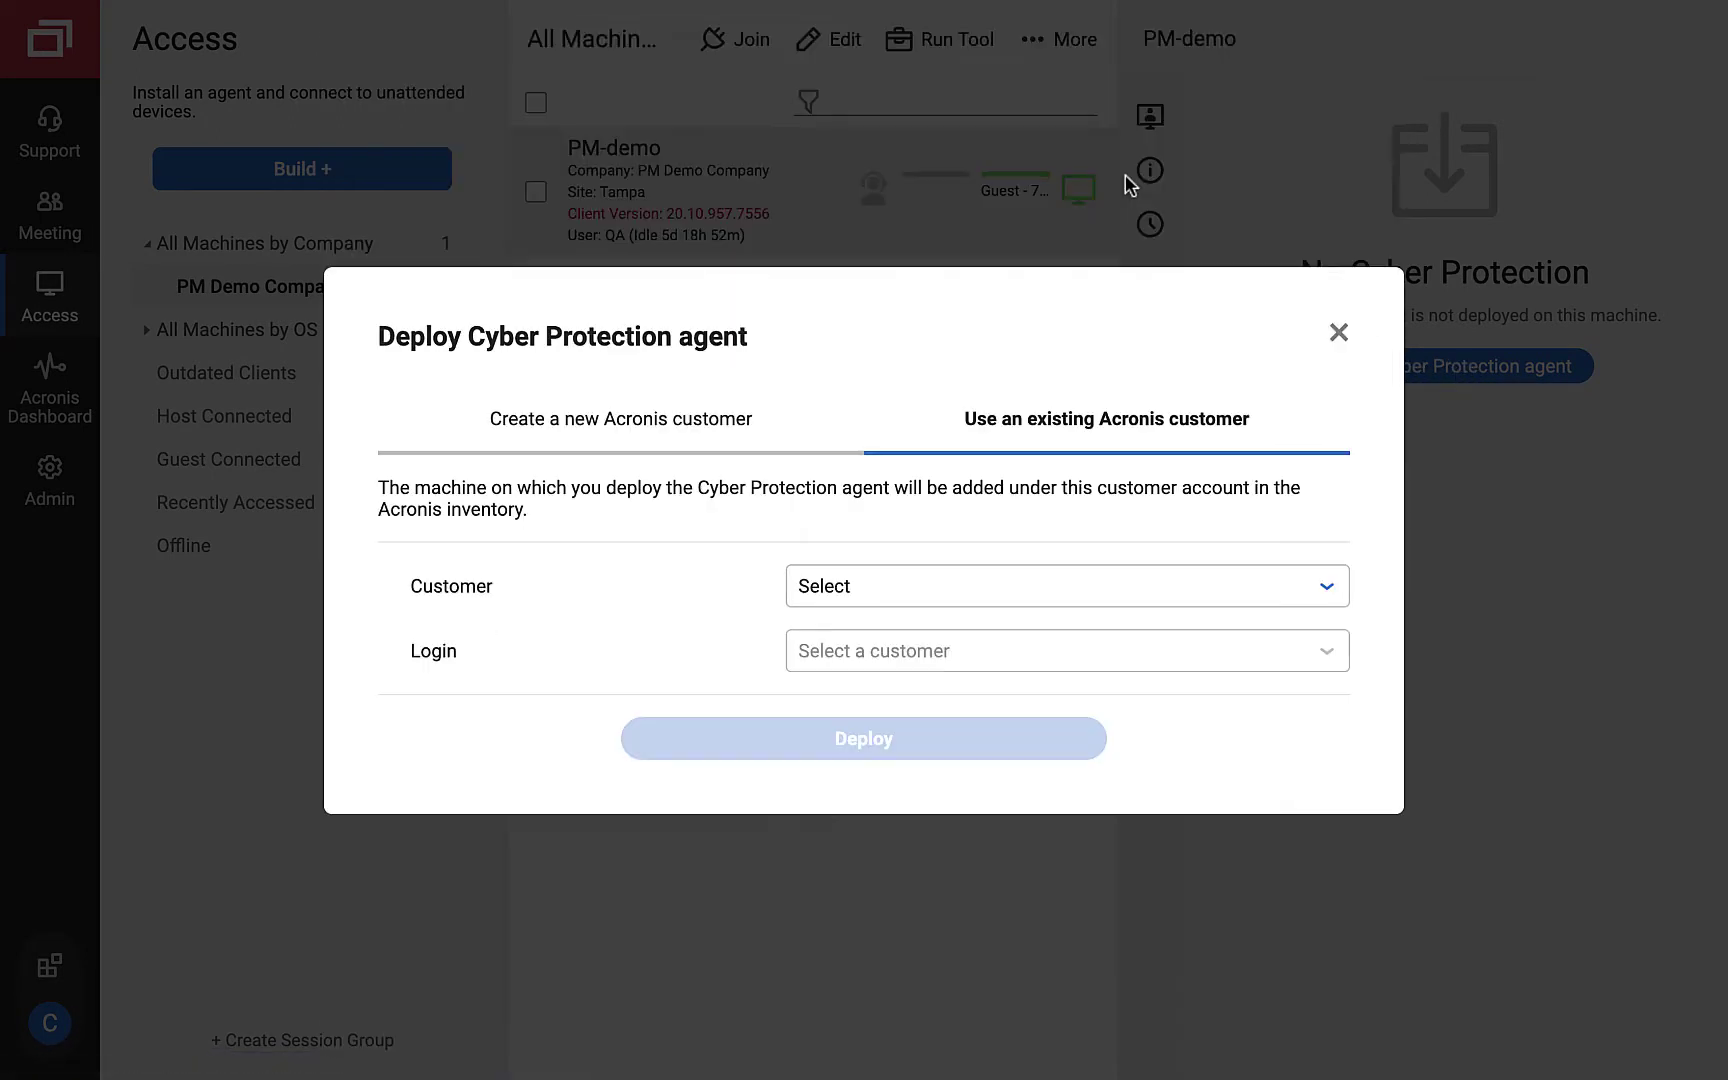
click(1070, 598)
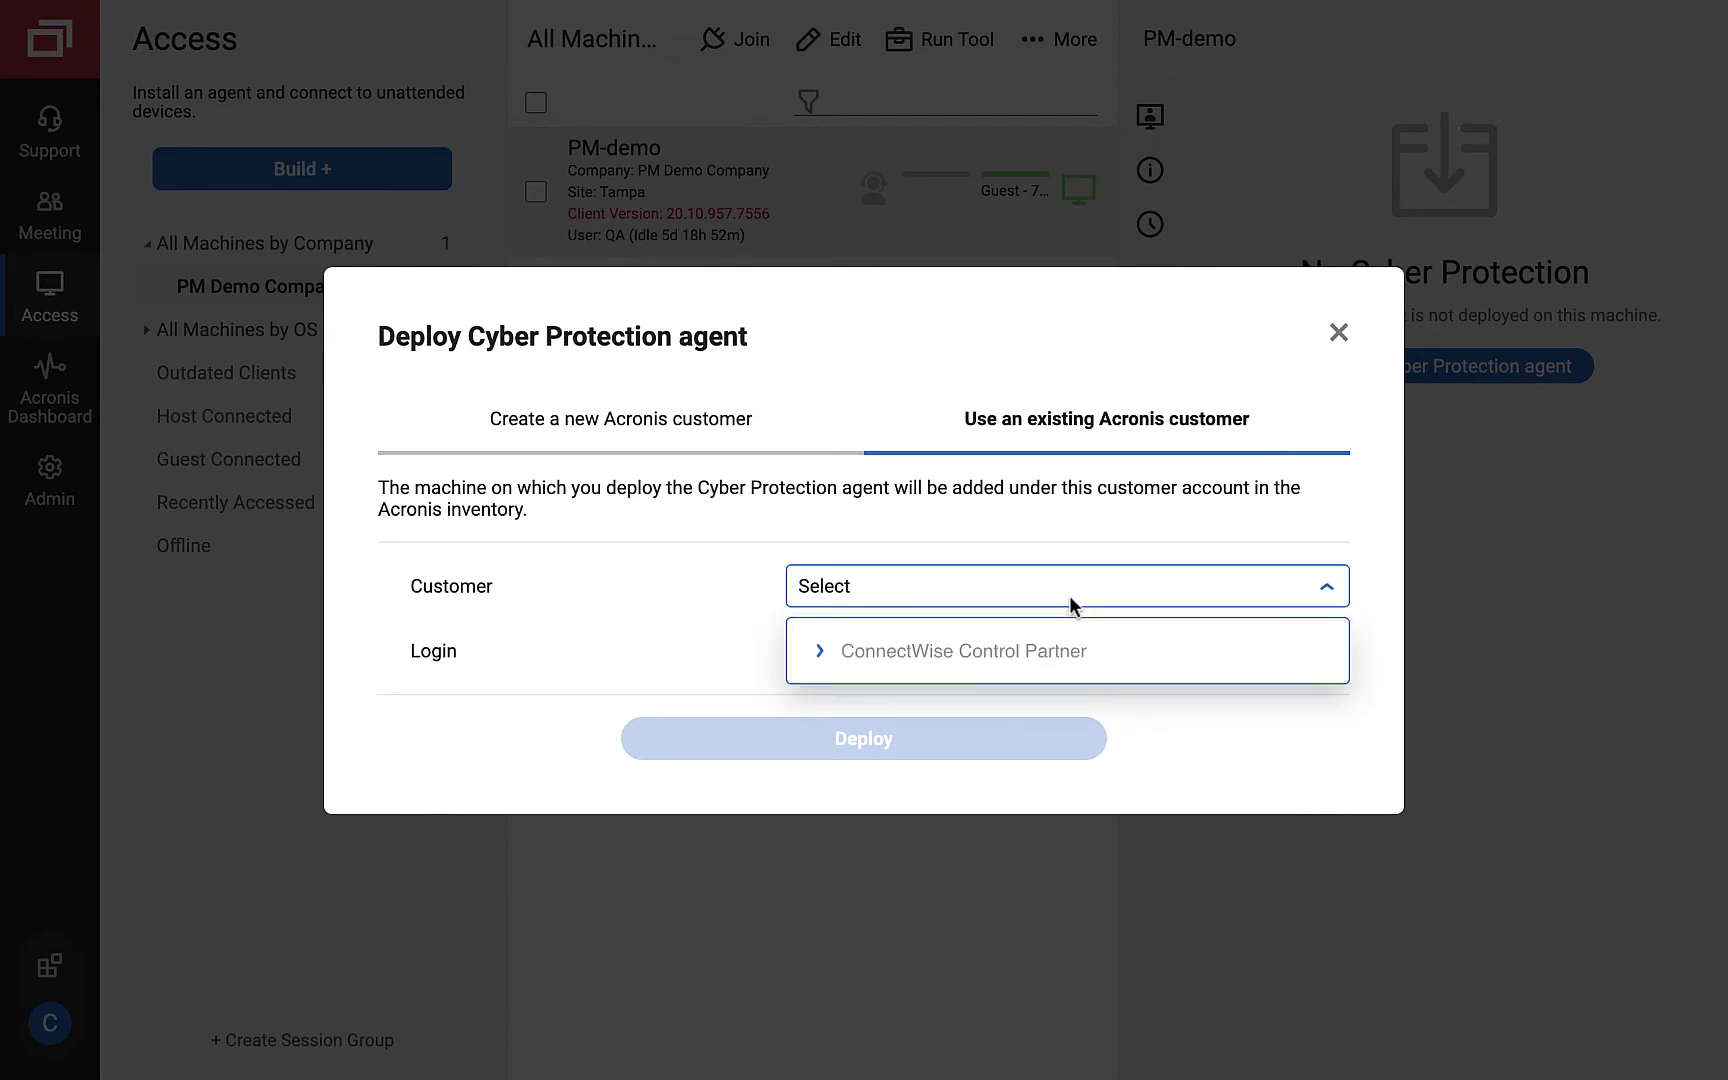
click(819, 651)
click(880, 690)
click(906, 650)
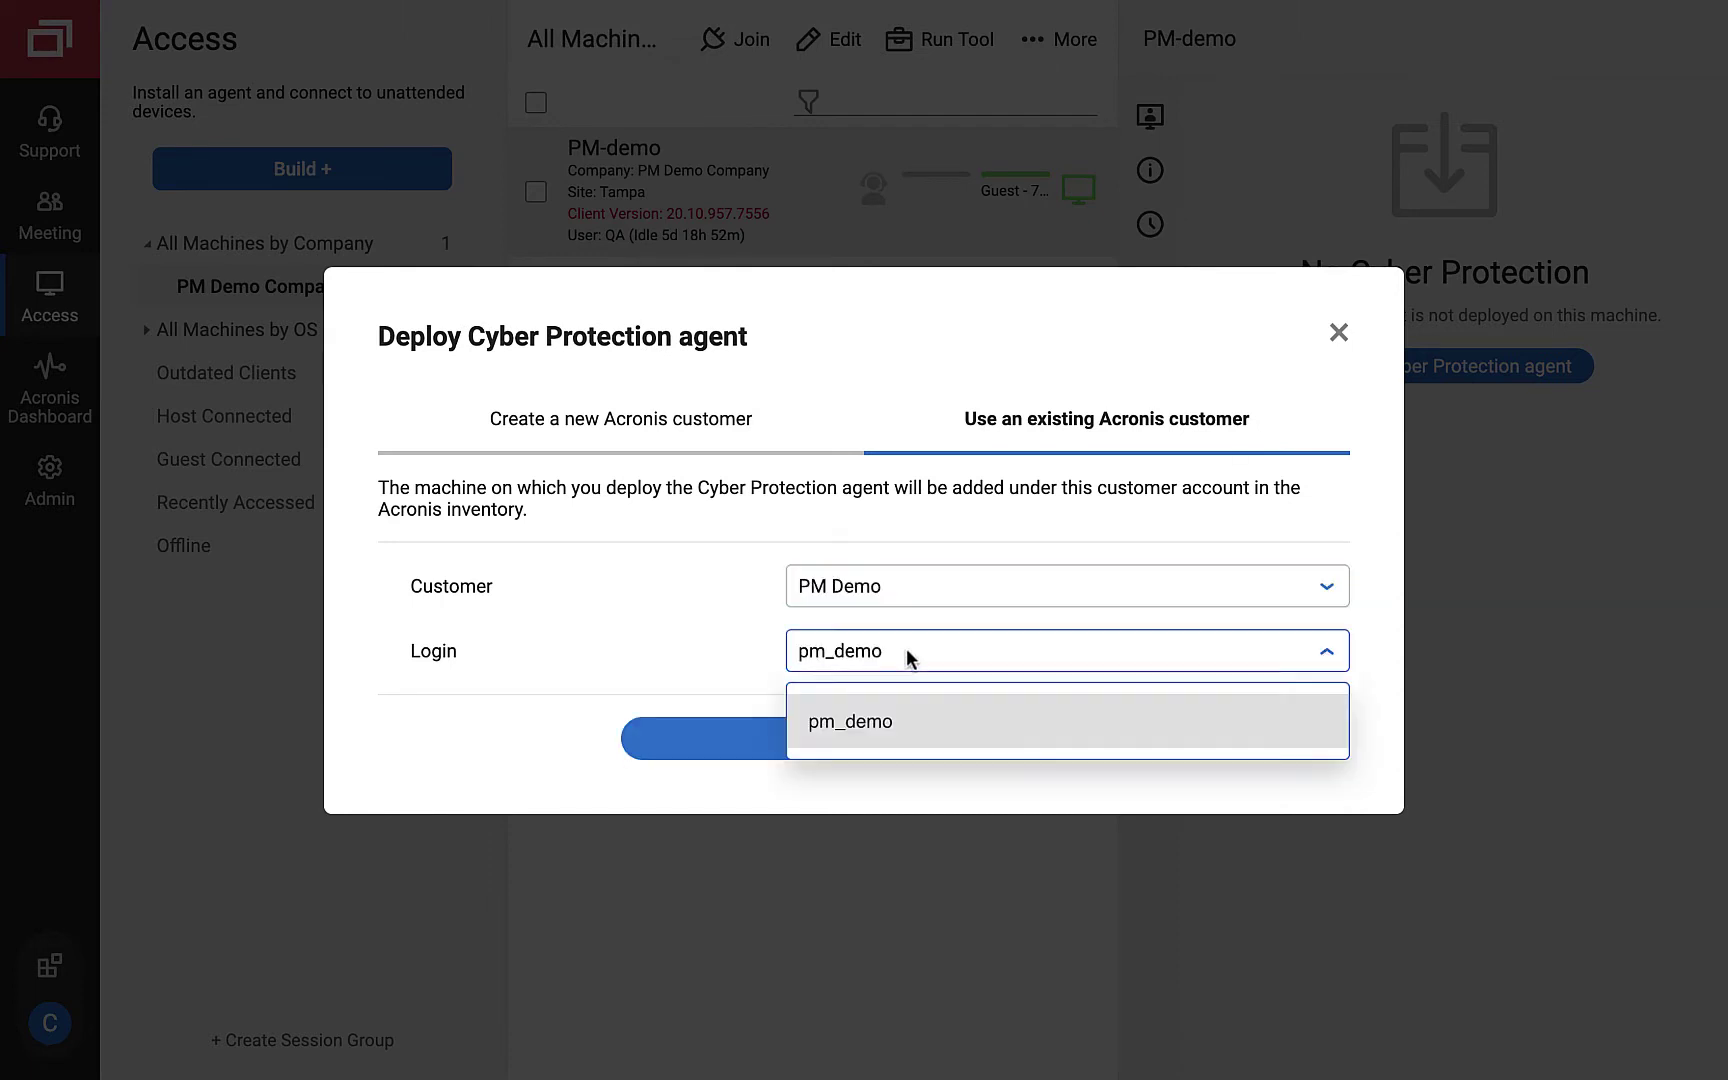
click(578, 660)
click(886, 745)
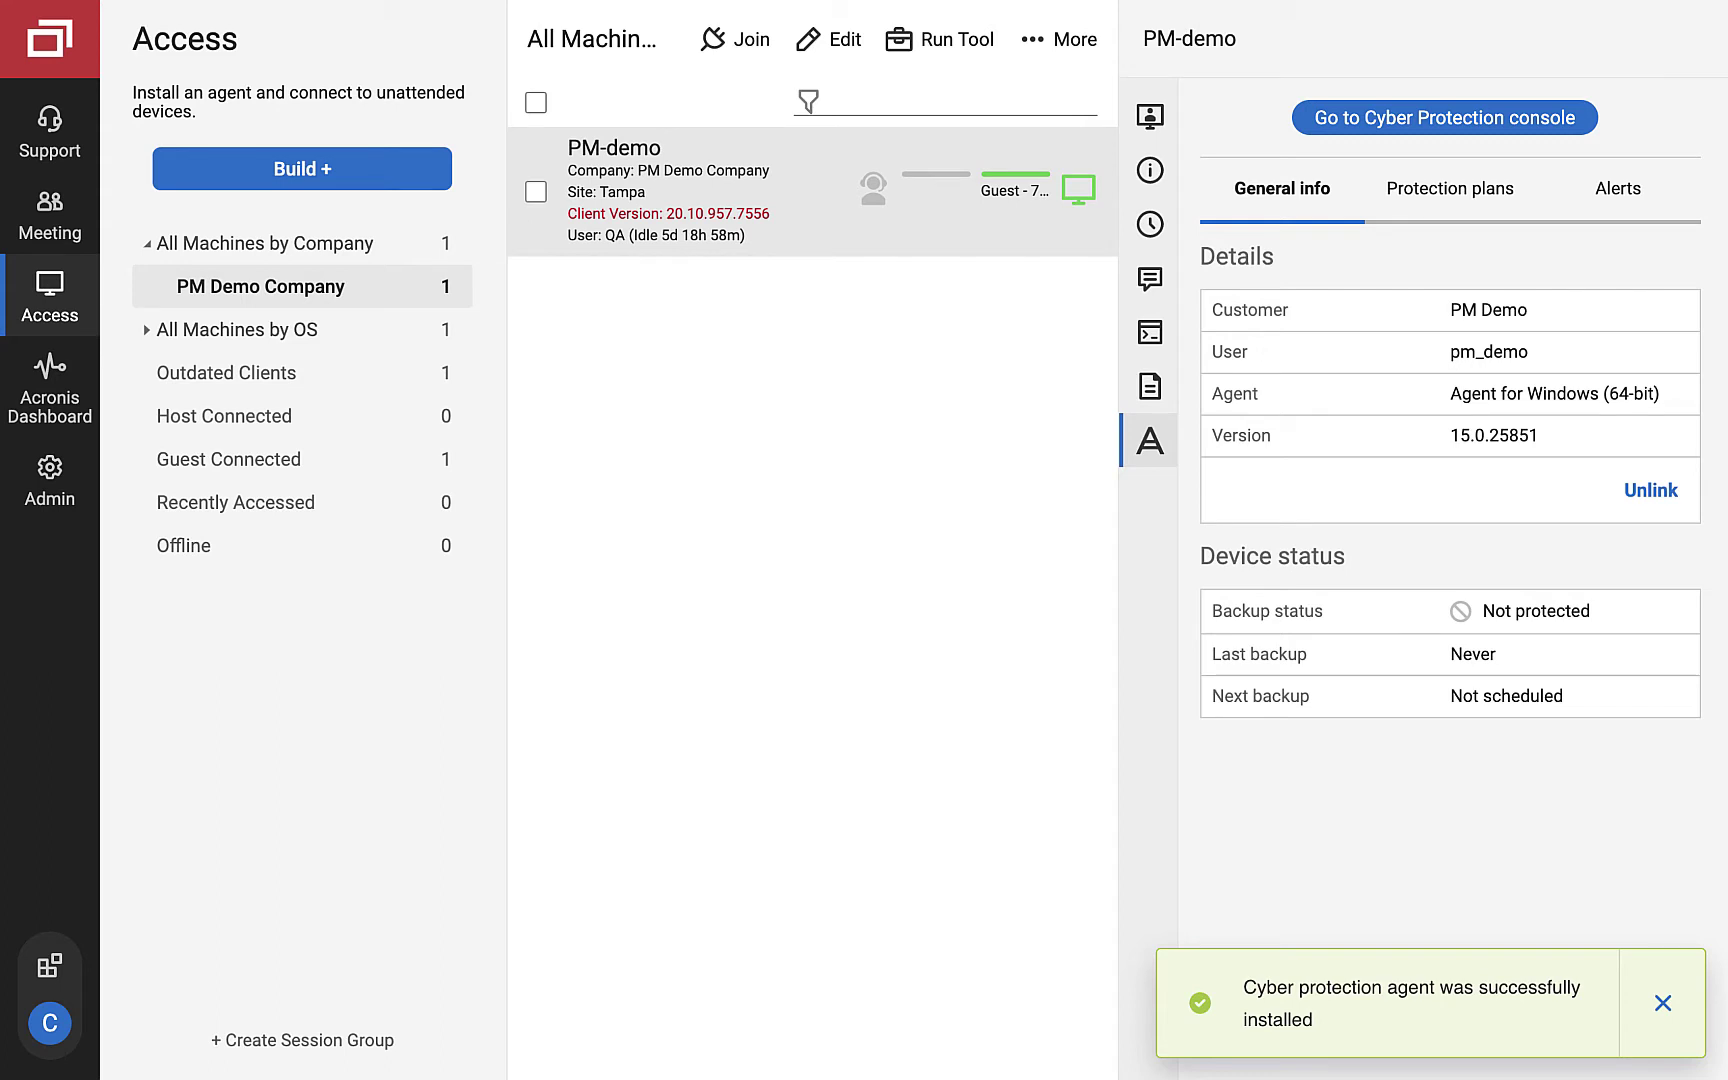
Step: Review the Default backup plan and Demo Protection Plan, then apply Default backup plan to PM-demo
click(1486, 200)
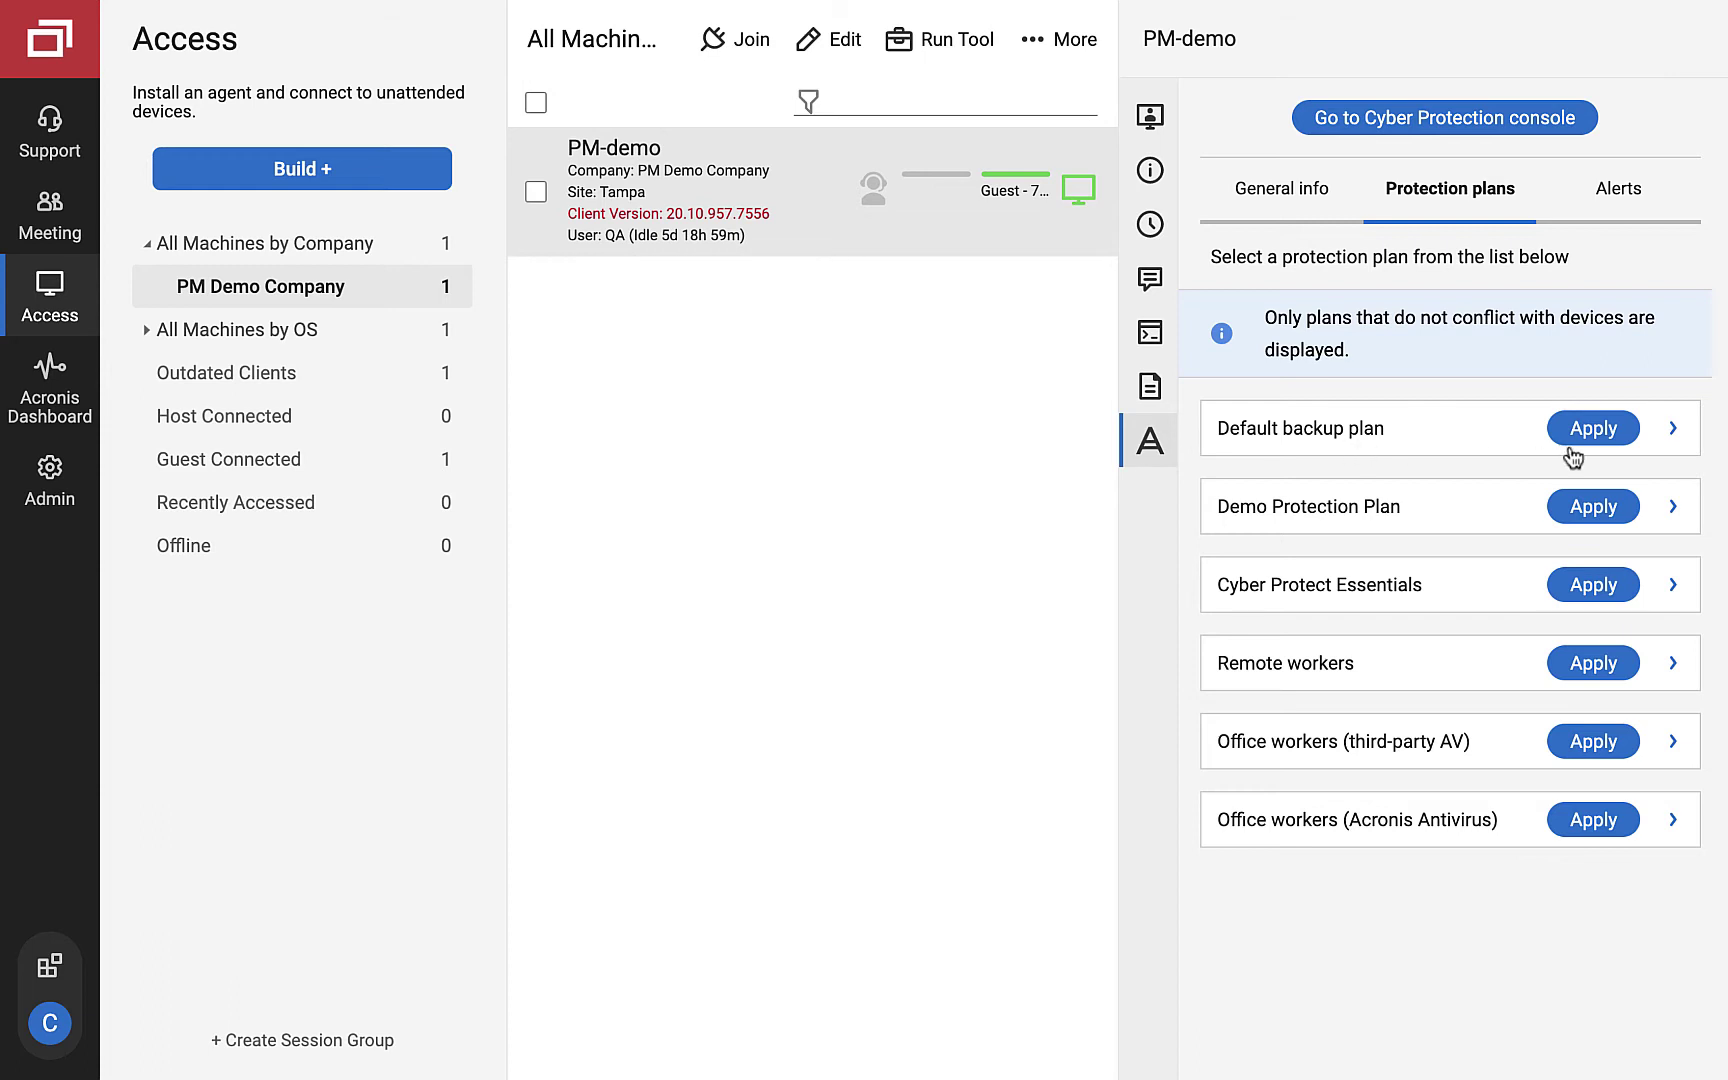
click(1673, 429)
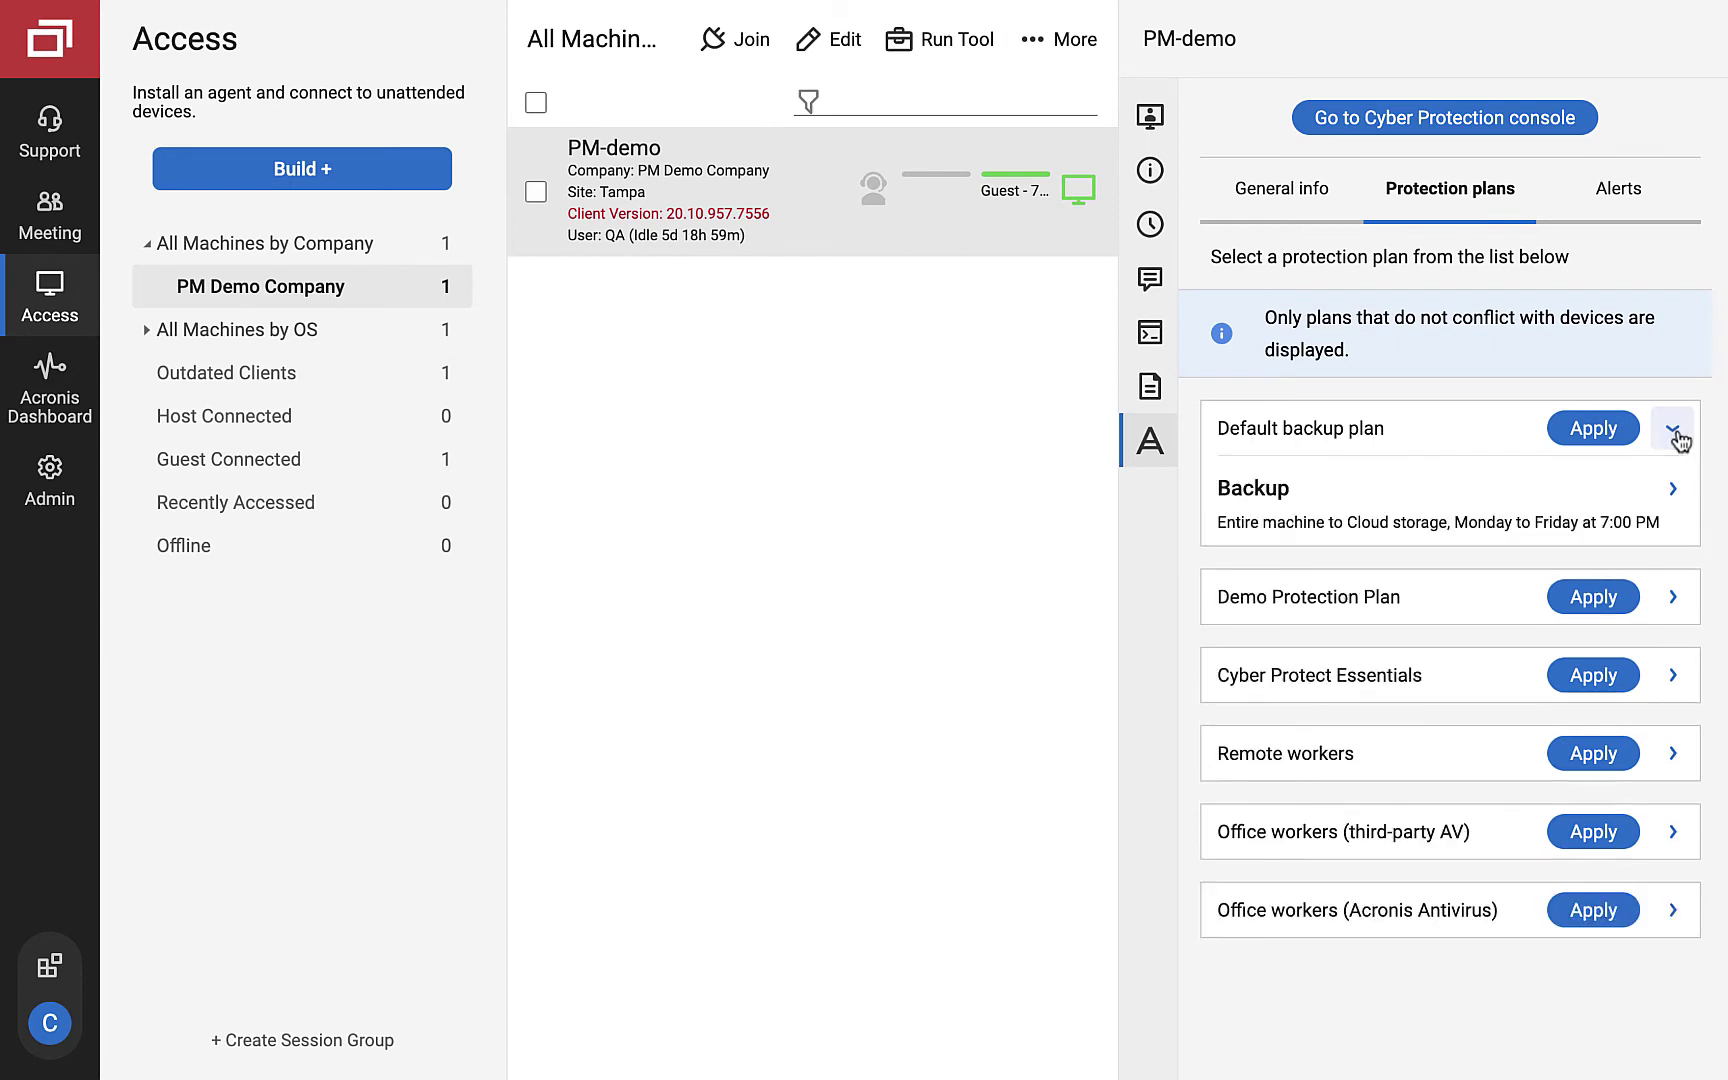
click(1674, 432)
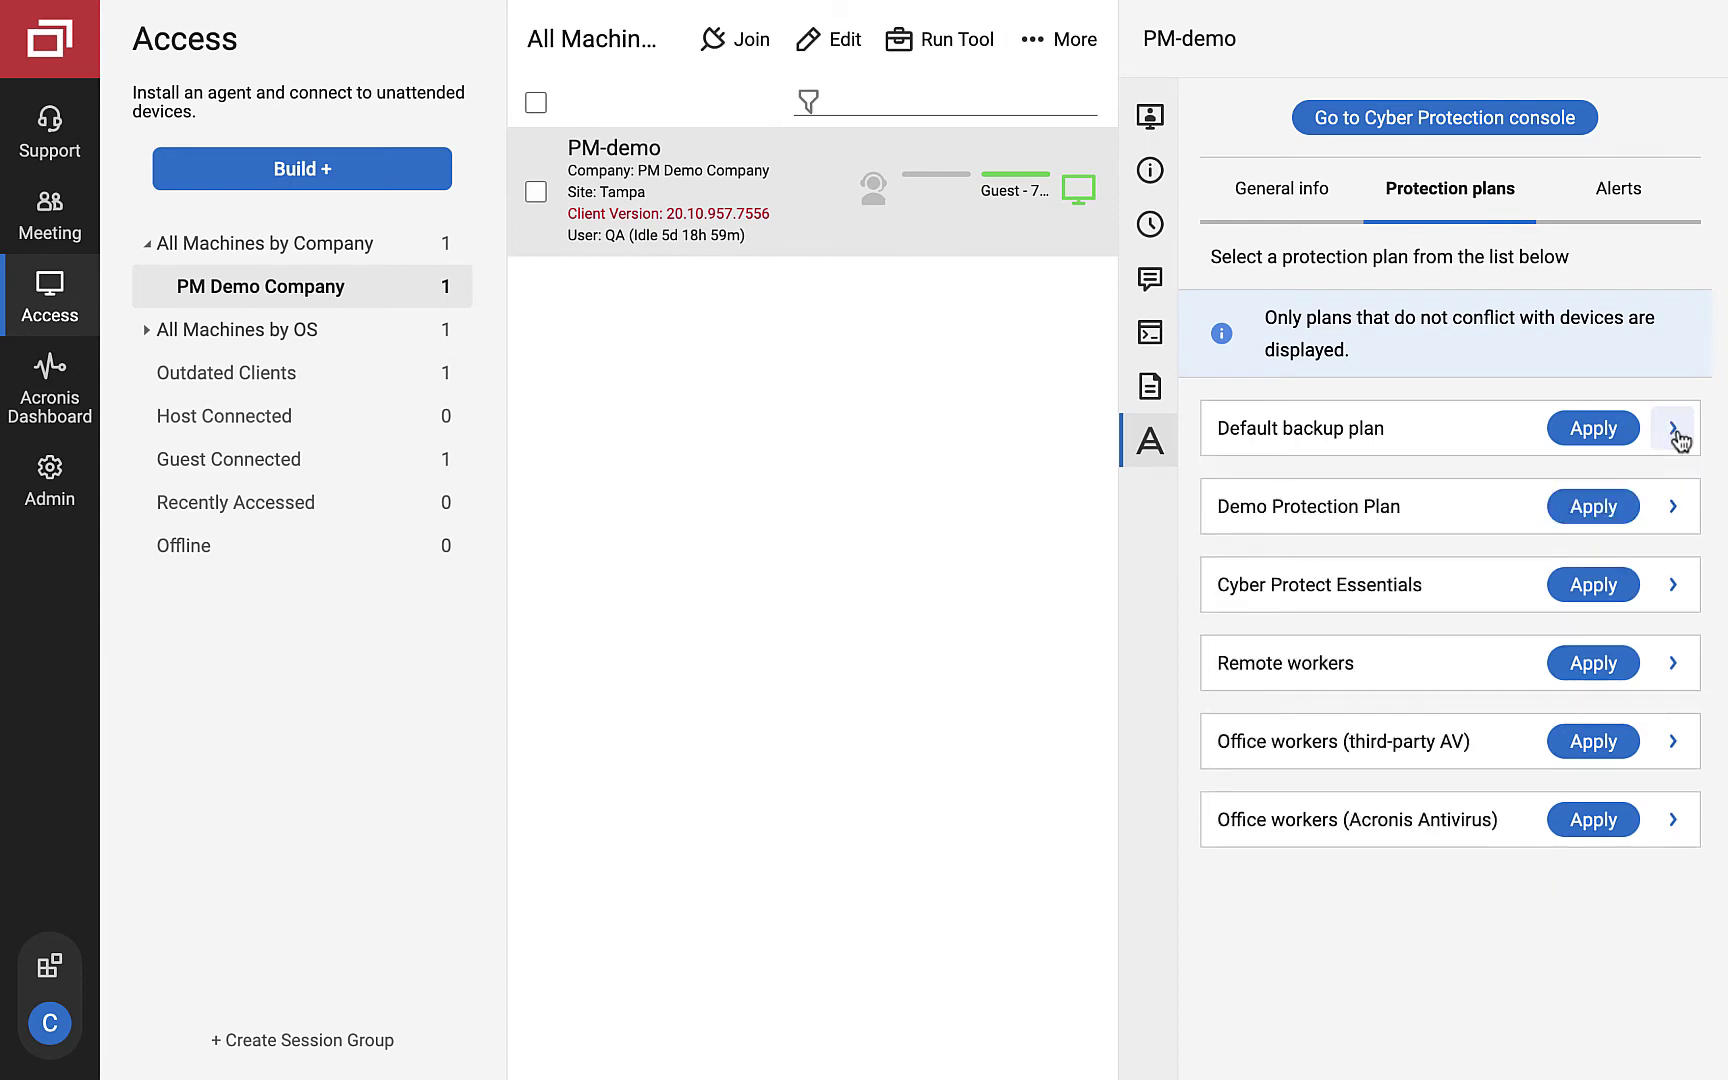
click(1672, 510)
scroll(1423, 616, down, 3)
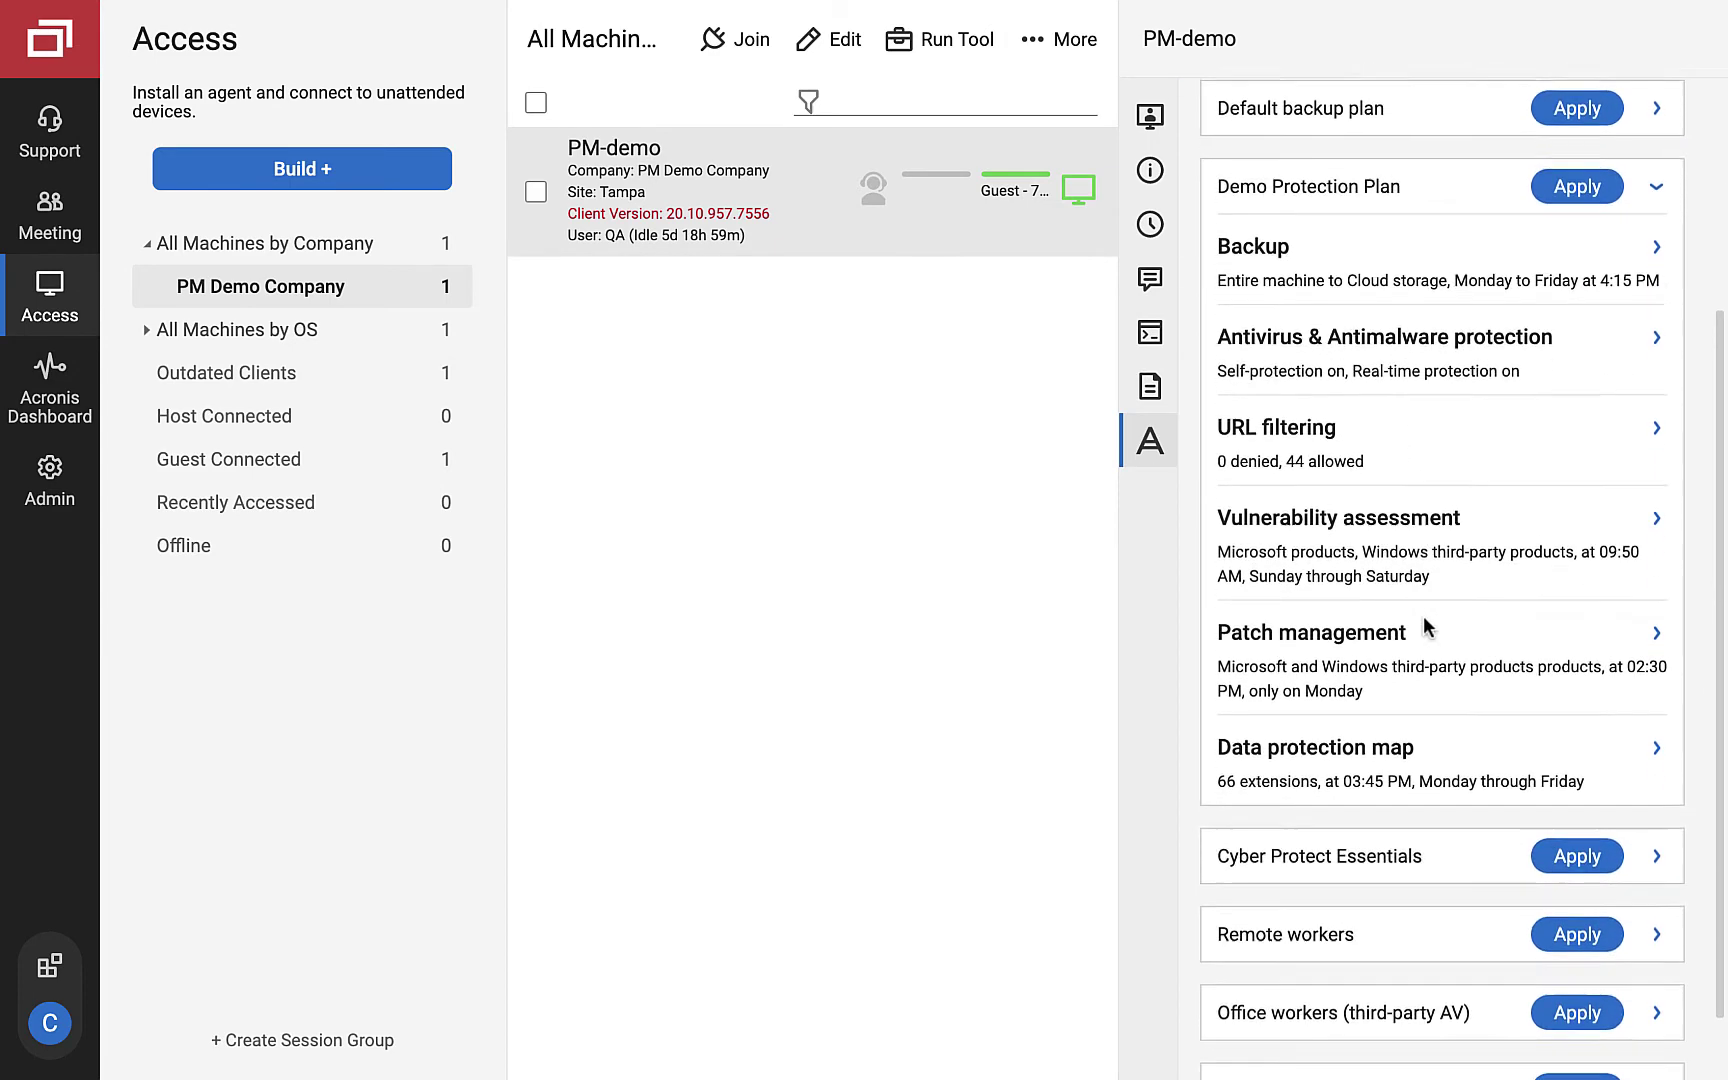
click(1656, 177)
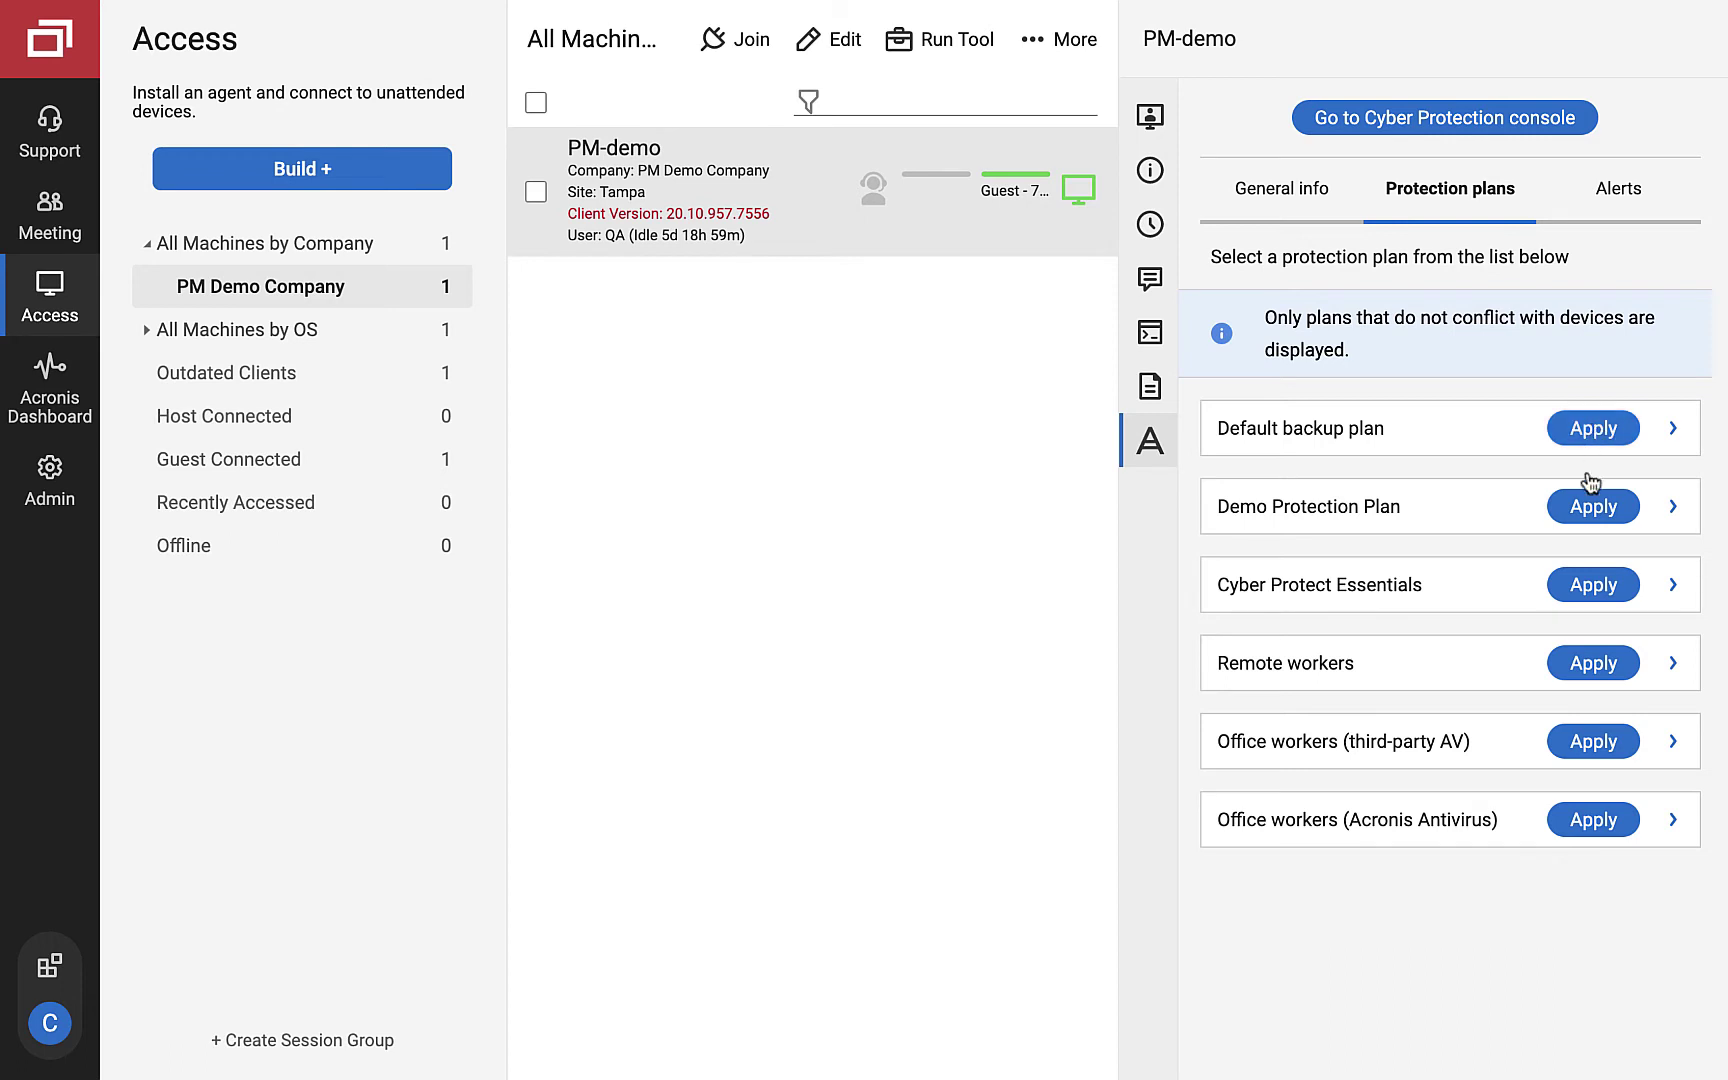
click(1597, 432)
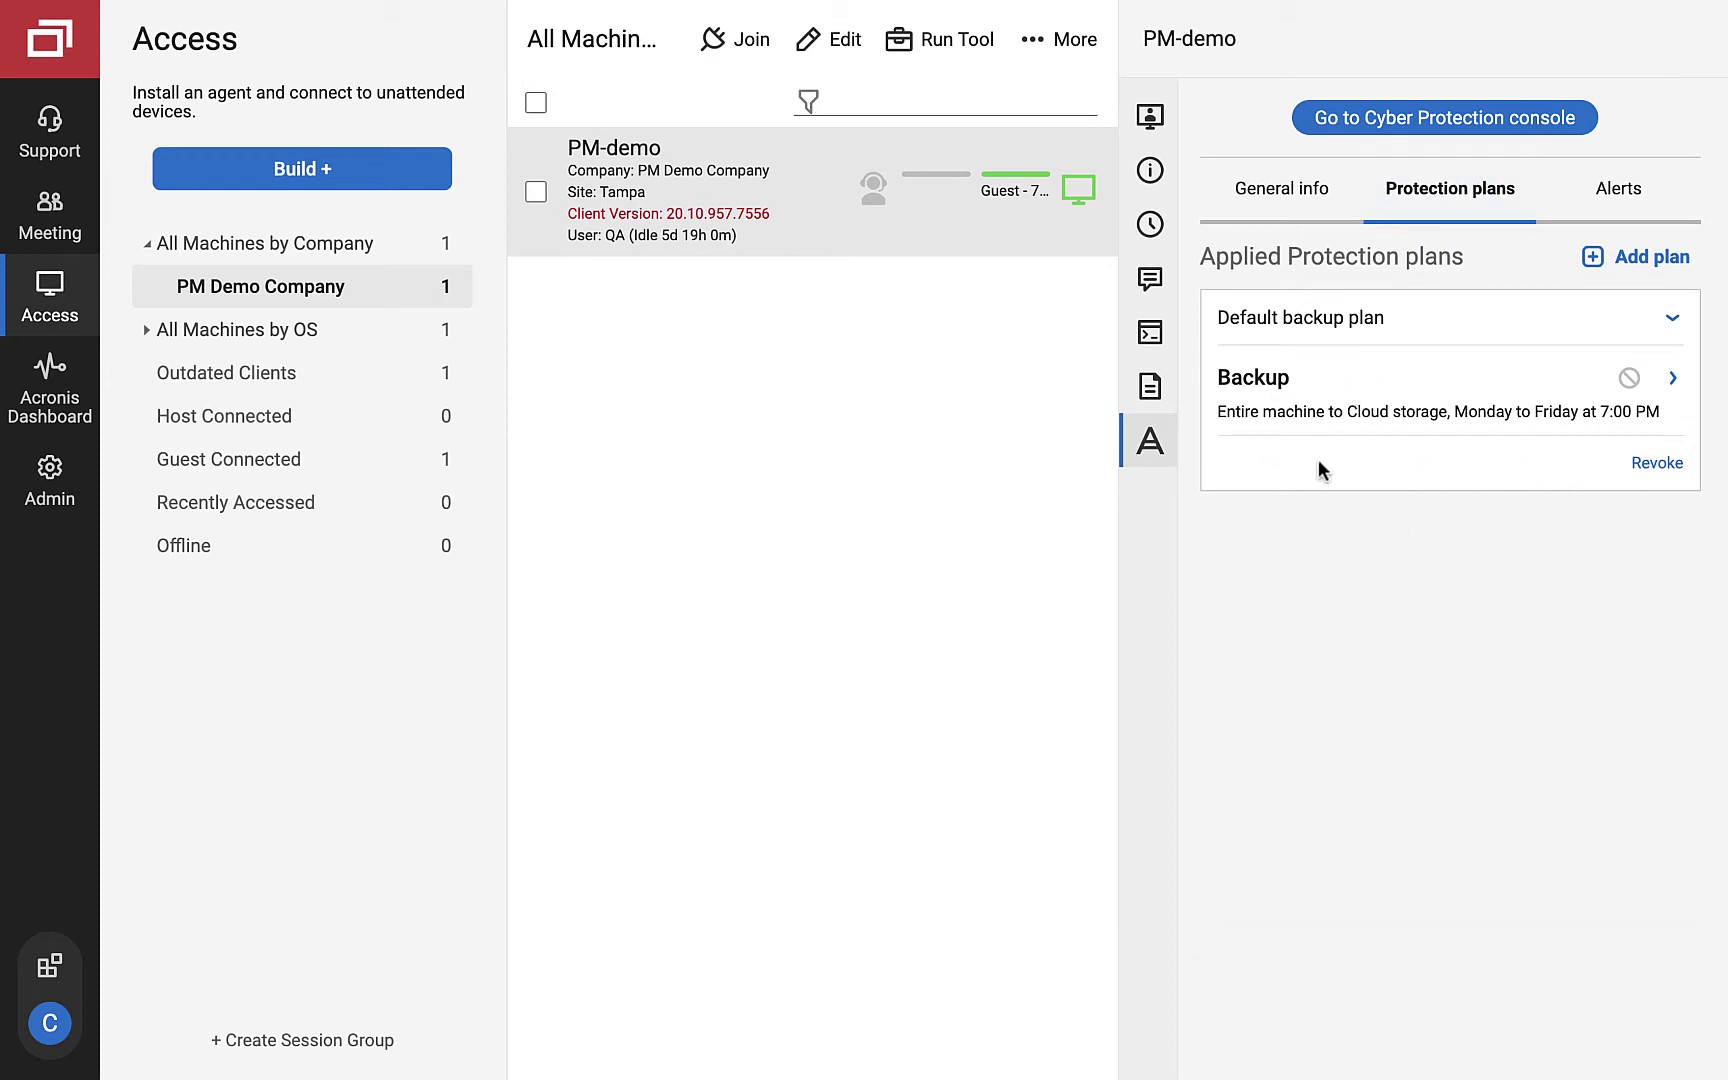
Step: Run an immediate backup from the applied plan, then revoke the Default backup plan from PM-demo
click(1671, 378)
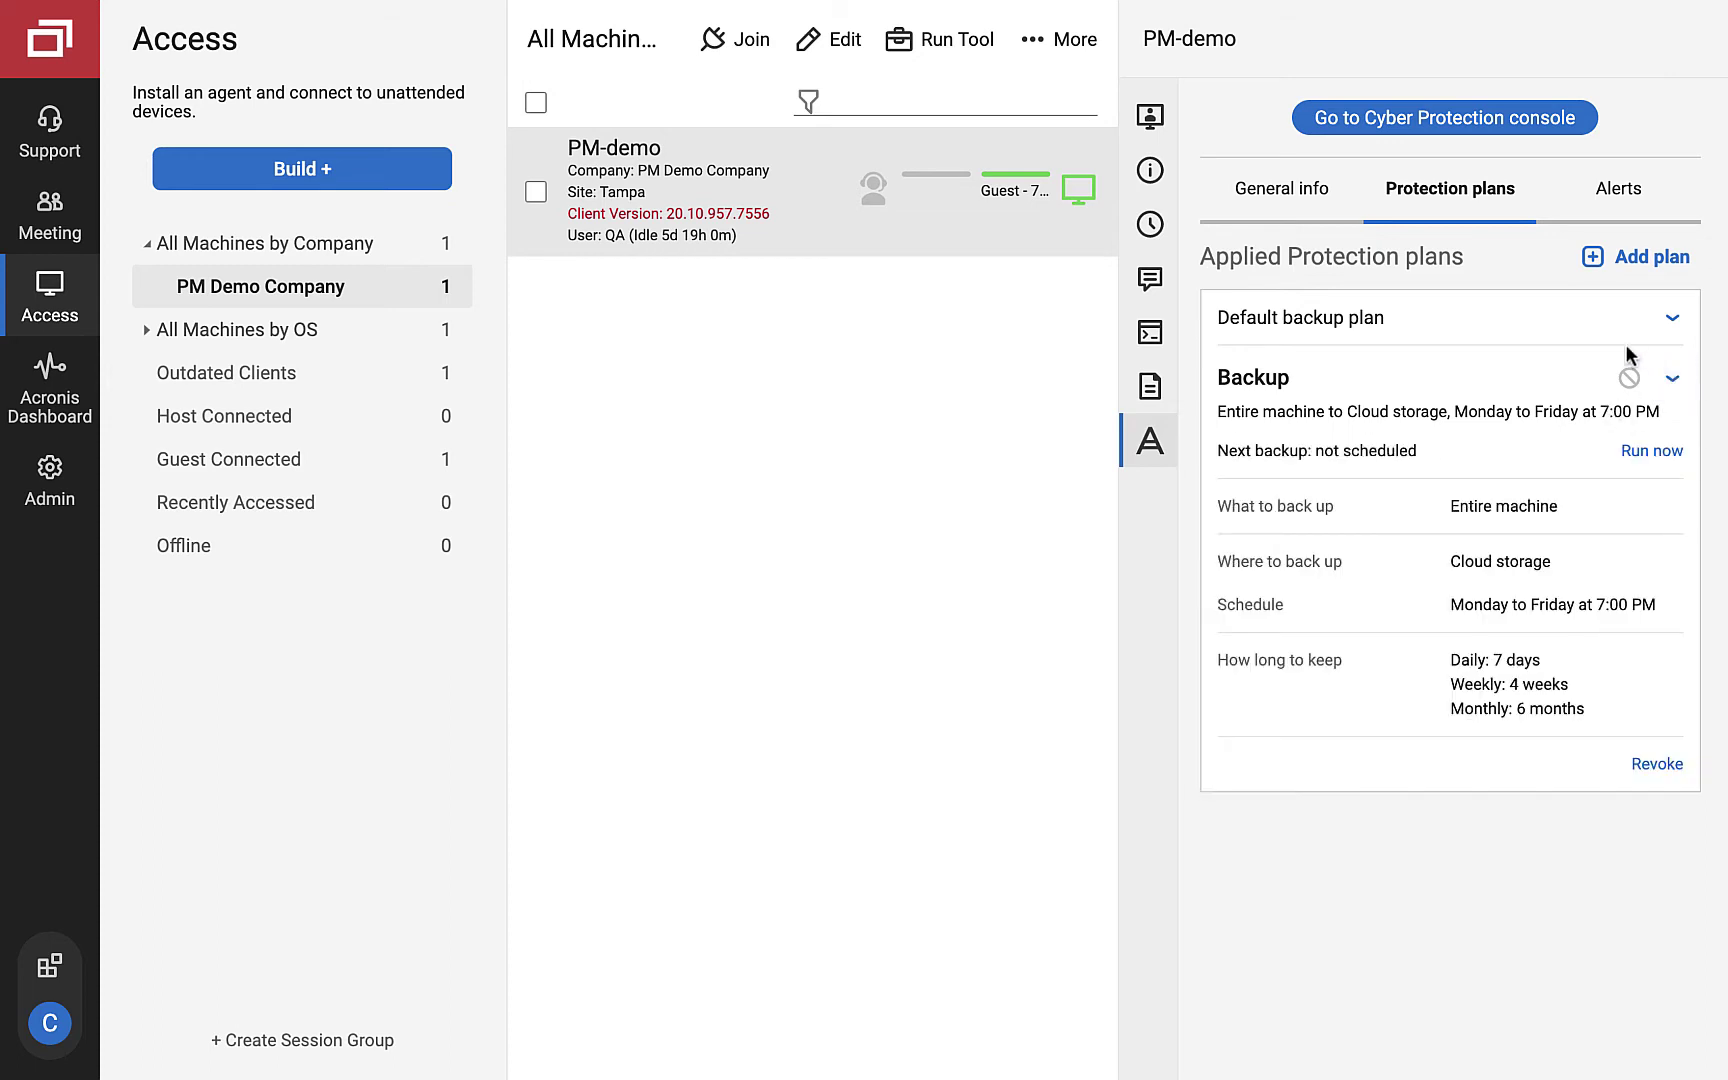
click(1655, 452)
click(1660, 765)
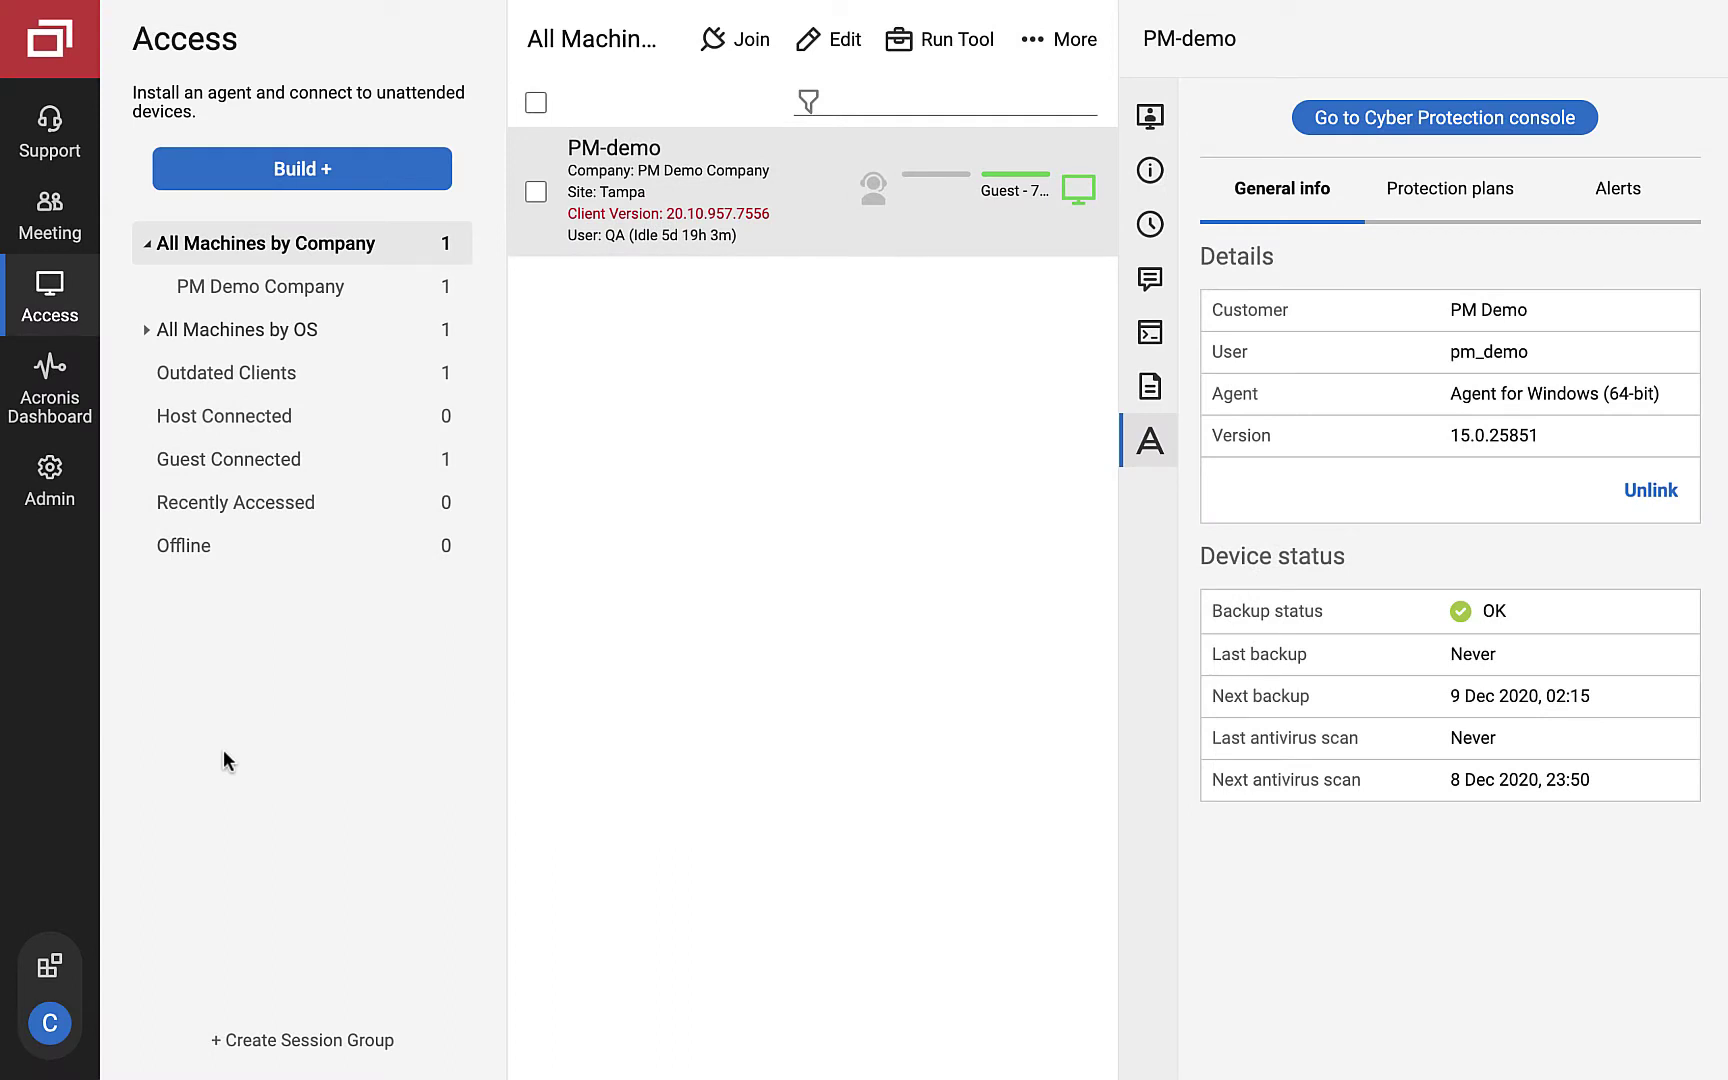
Step: Go to Admin > Security and scroll down to the Roles list
click(56, 484)
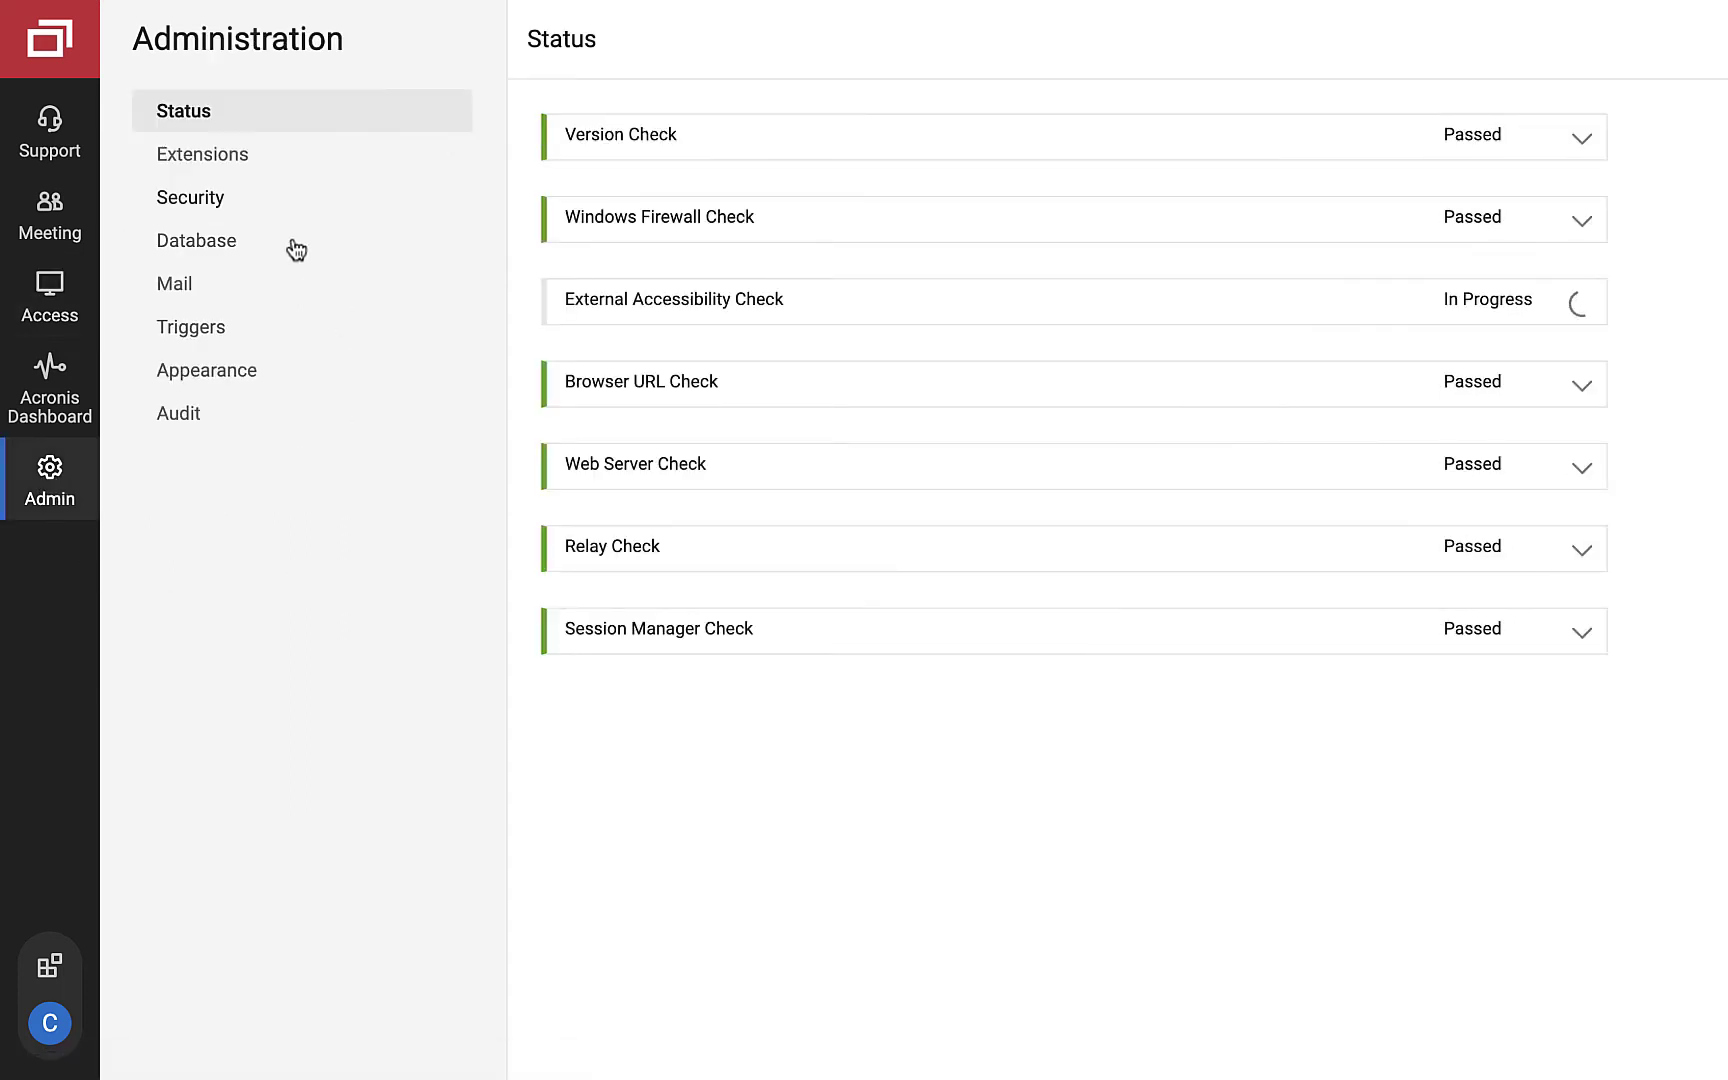
click(204, 198)
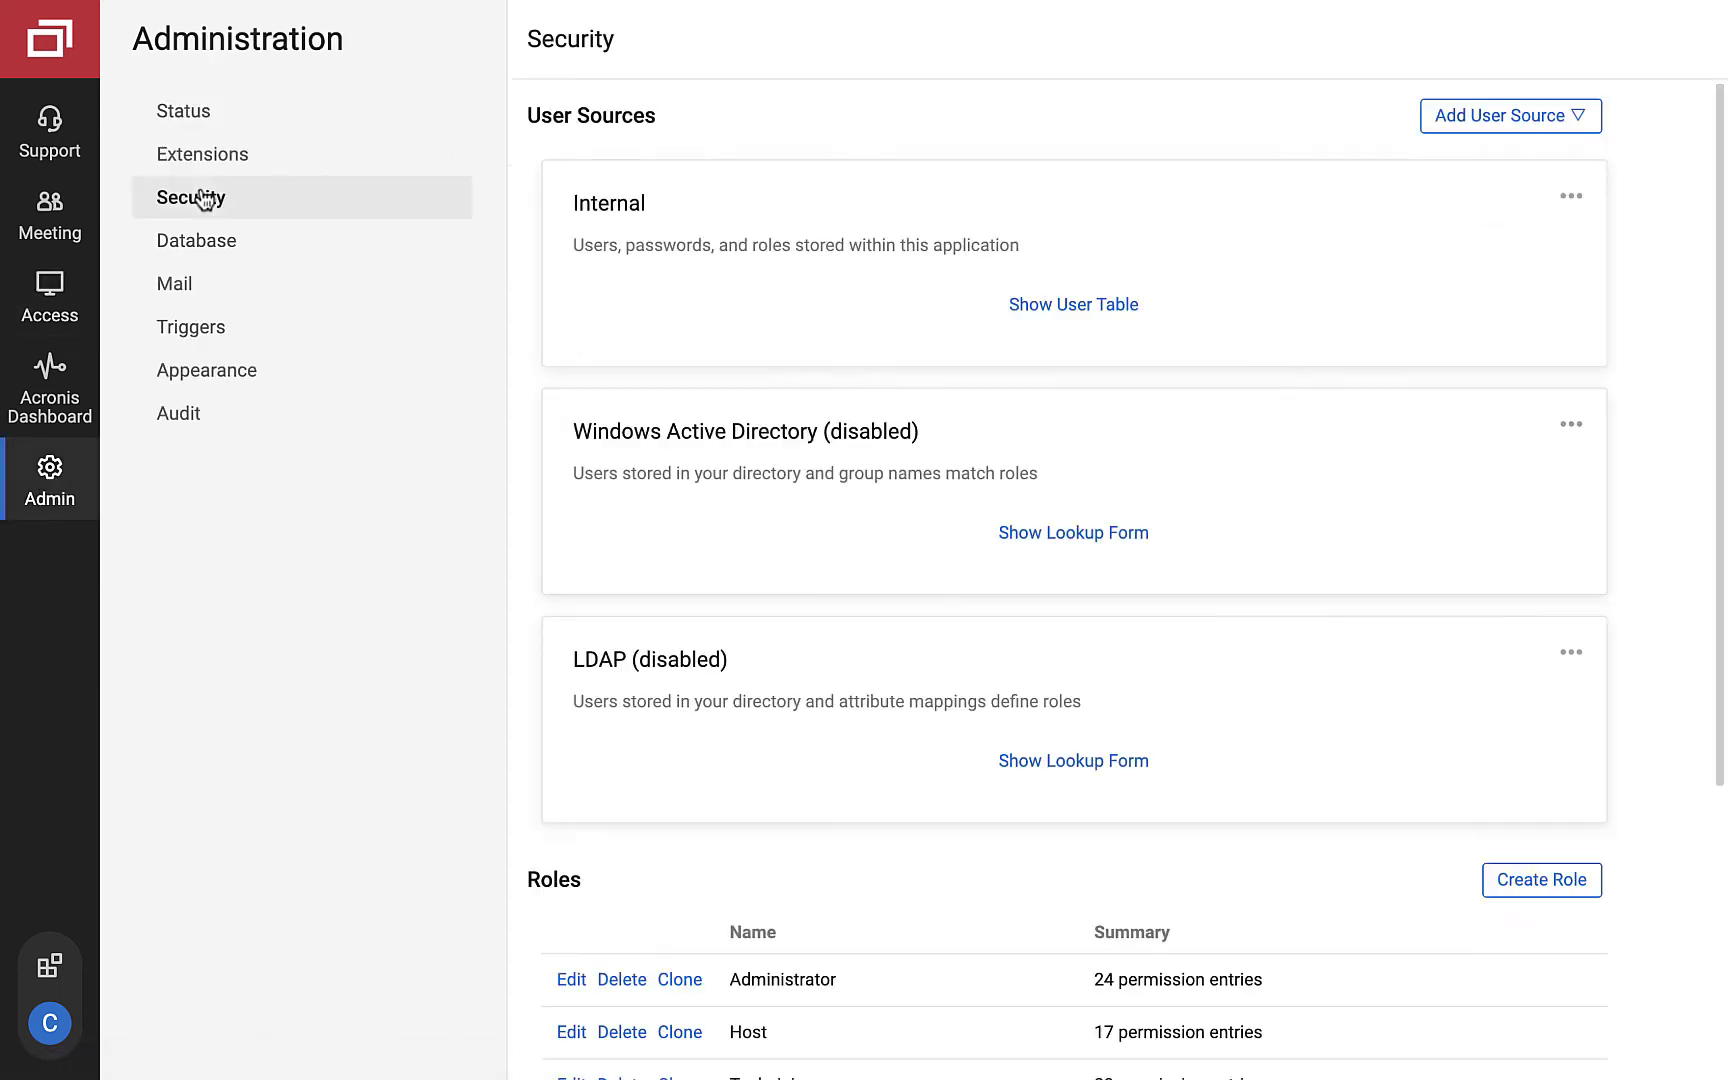
scroll(976, 413, down, 4)
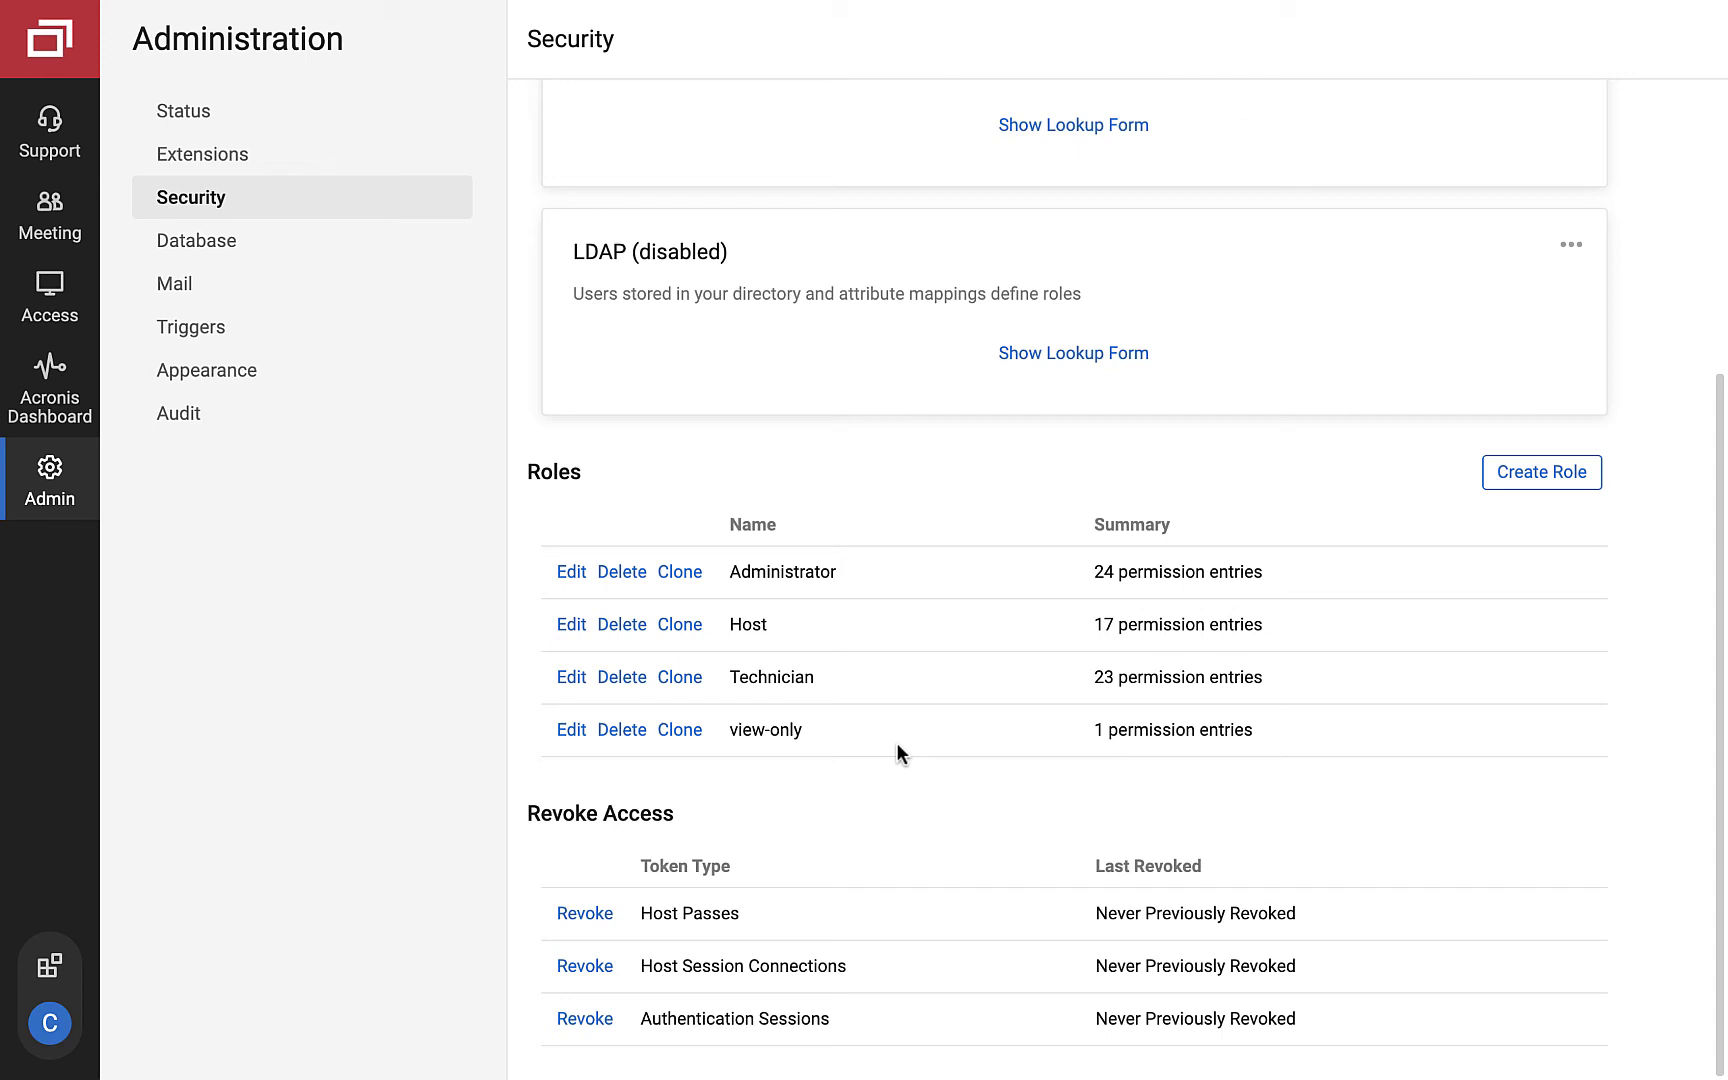
Step: Edit the Administrator role, toggling the Administer permission off and back on so it stays unchanged
click(572, 573)
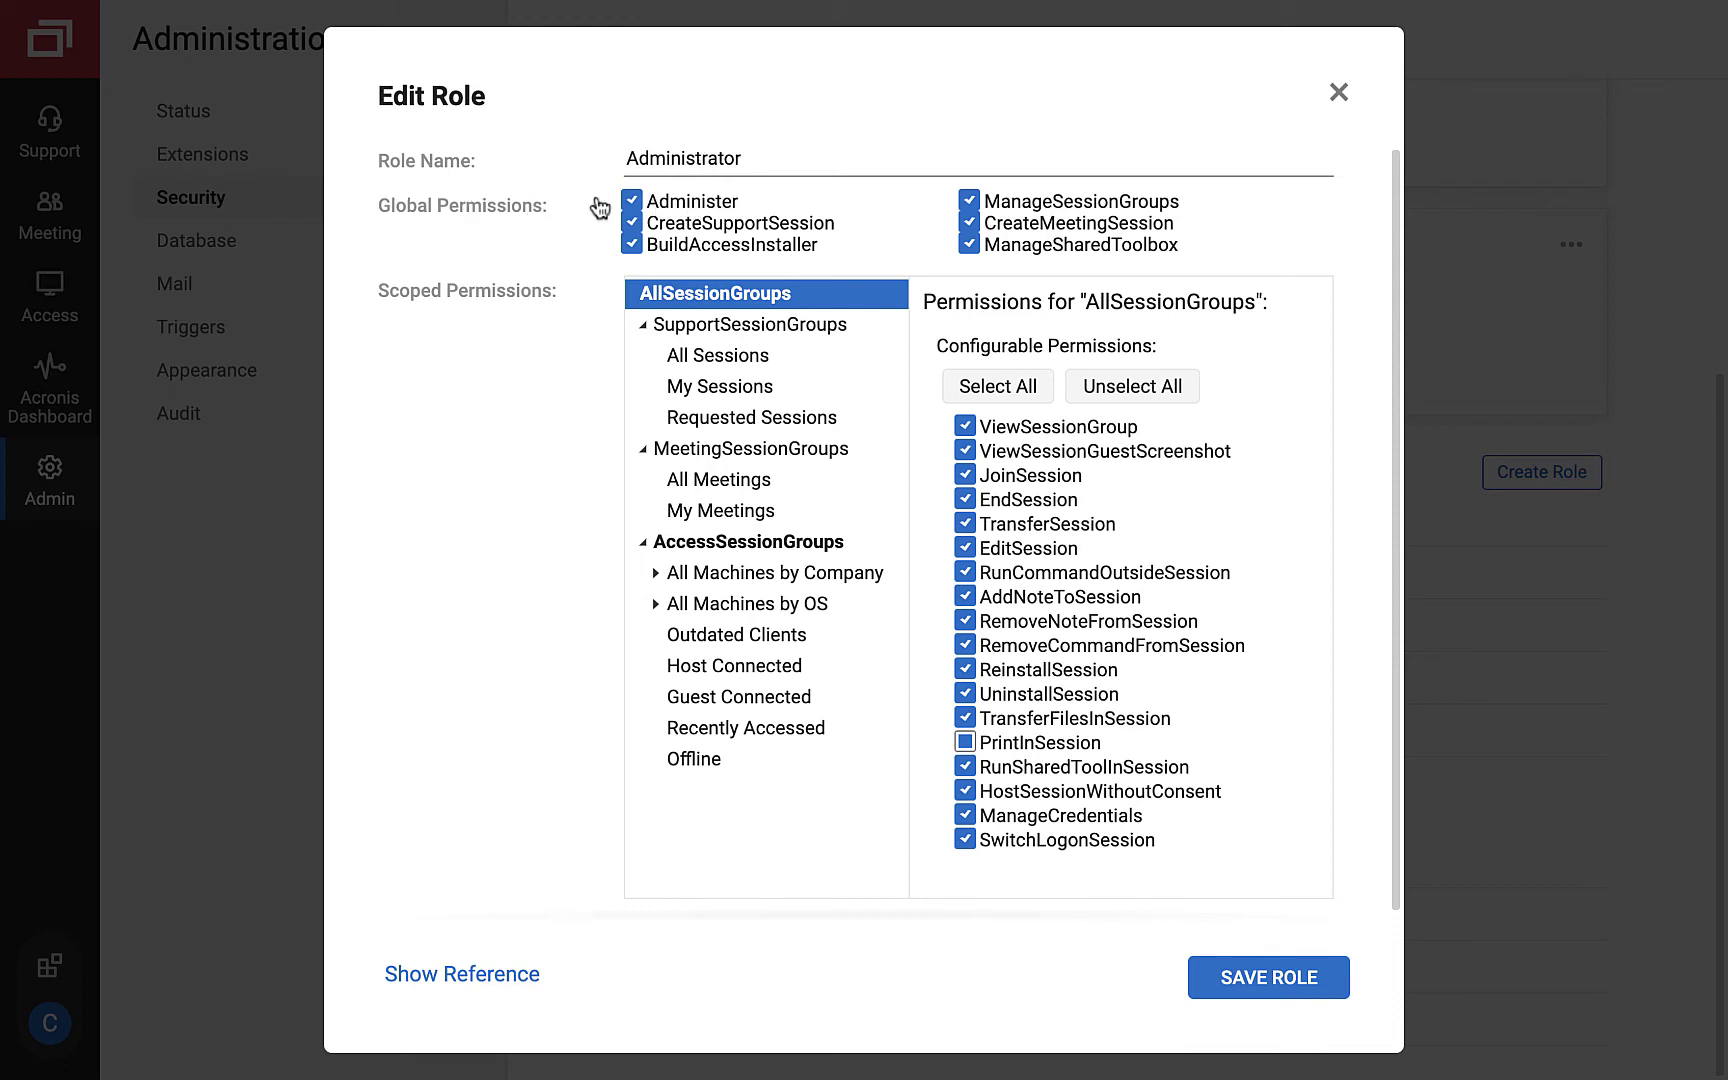
click(634, 203)
click(634, 204)
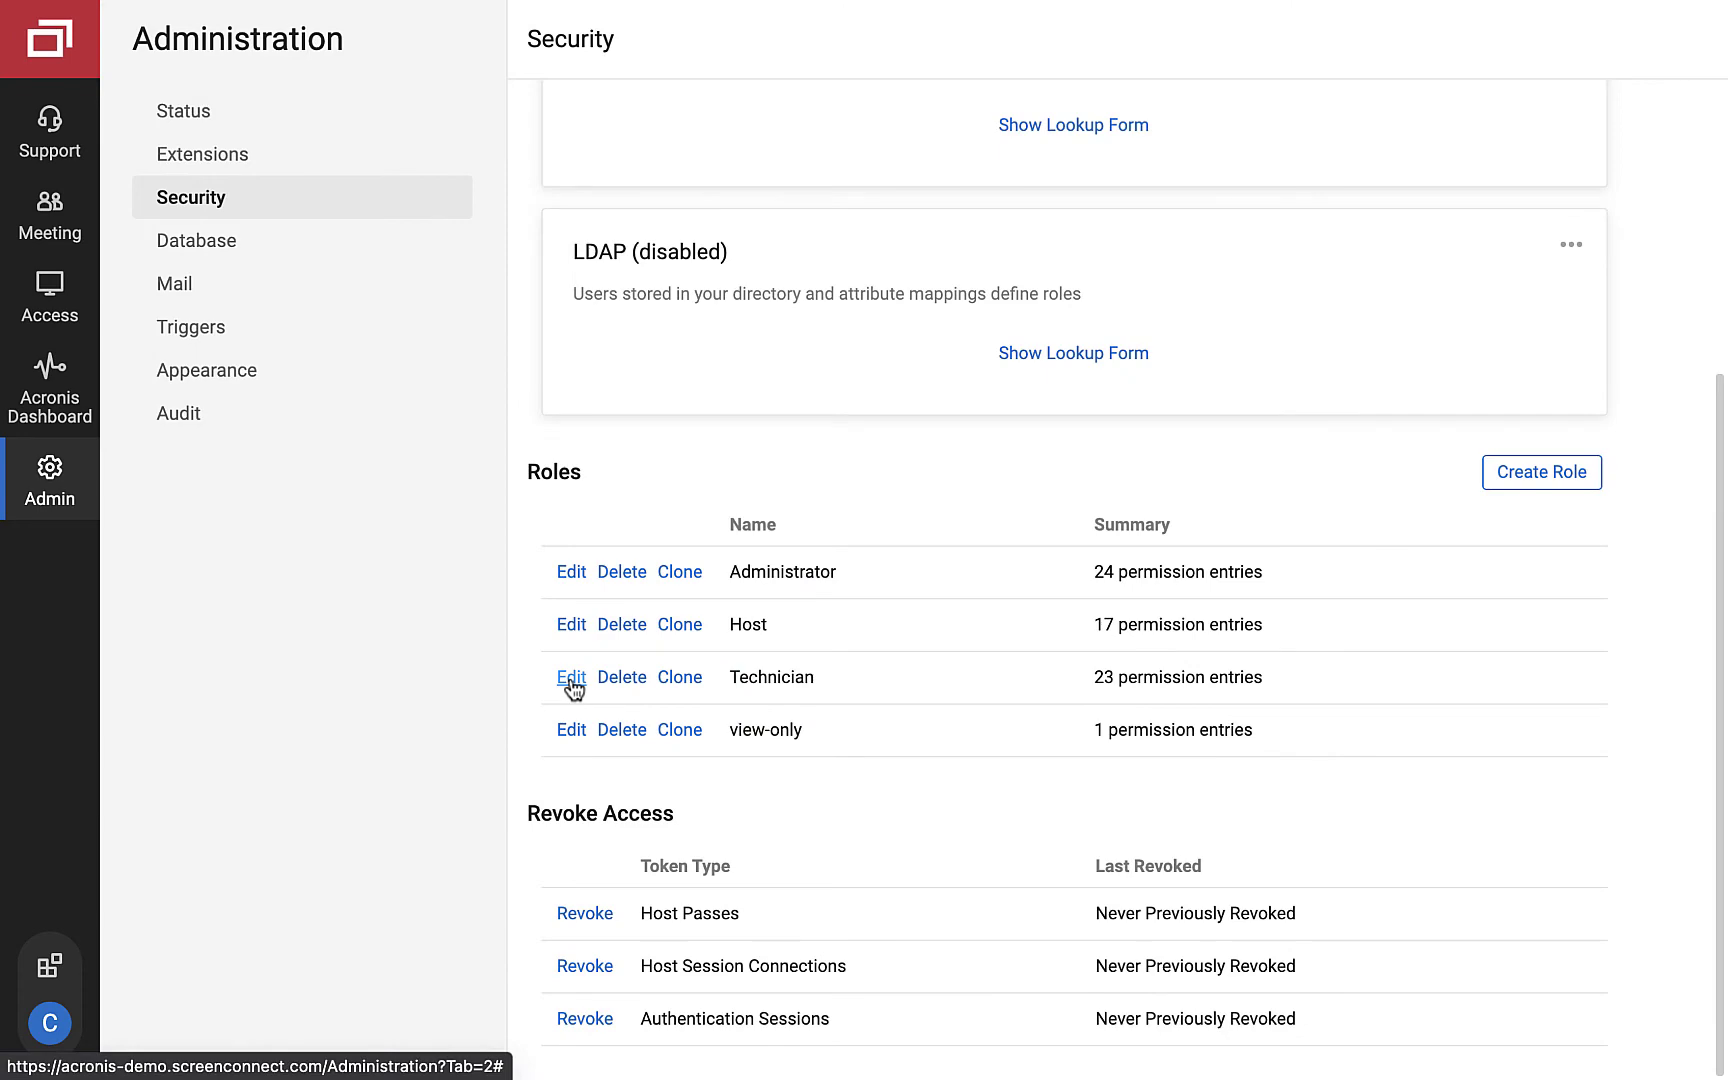
Step: Edit the Technician role, leaving EditSession unchanged, close without saving, and open the account menu
click(572, 678)
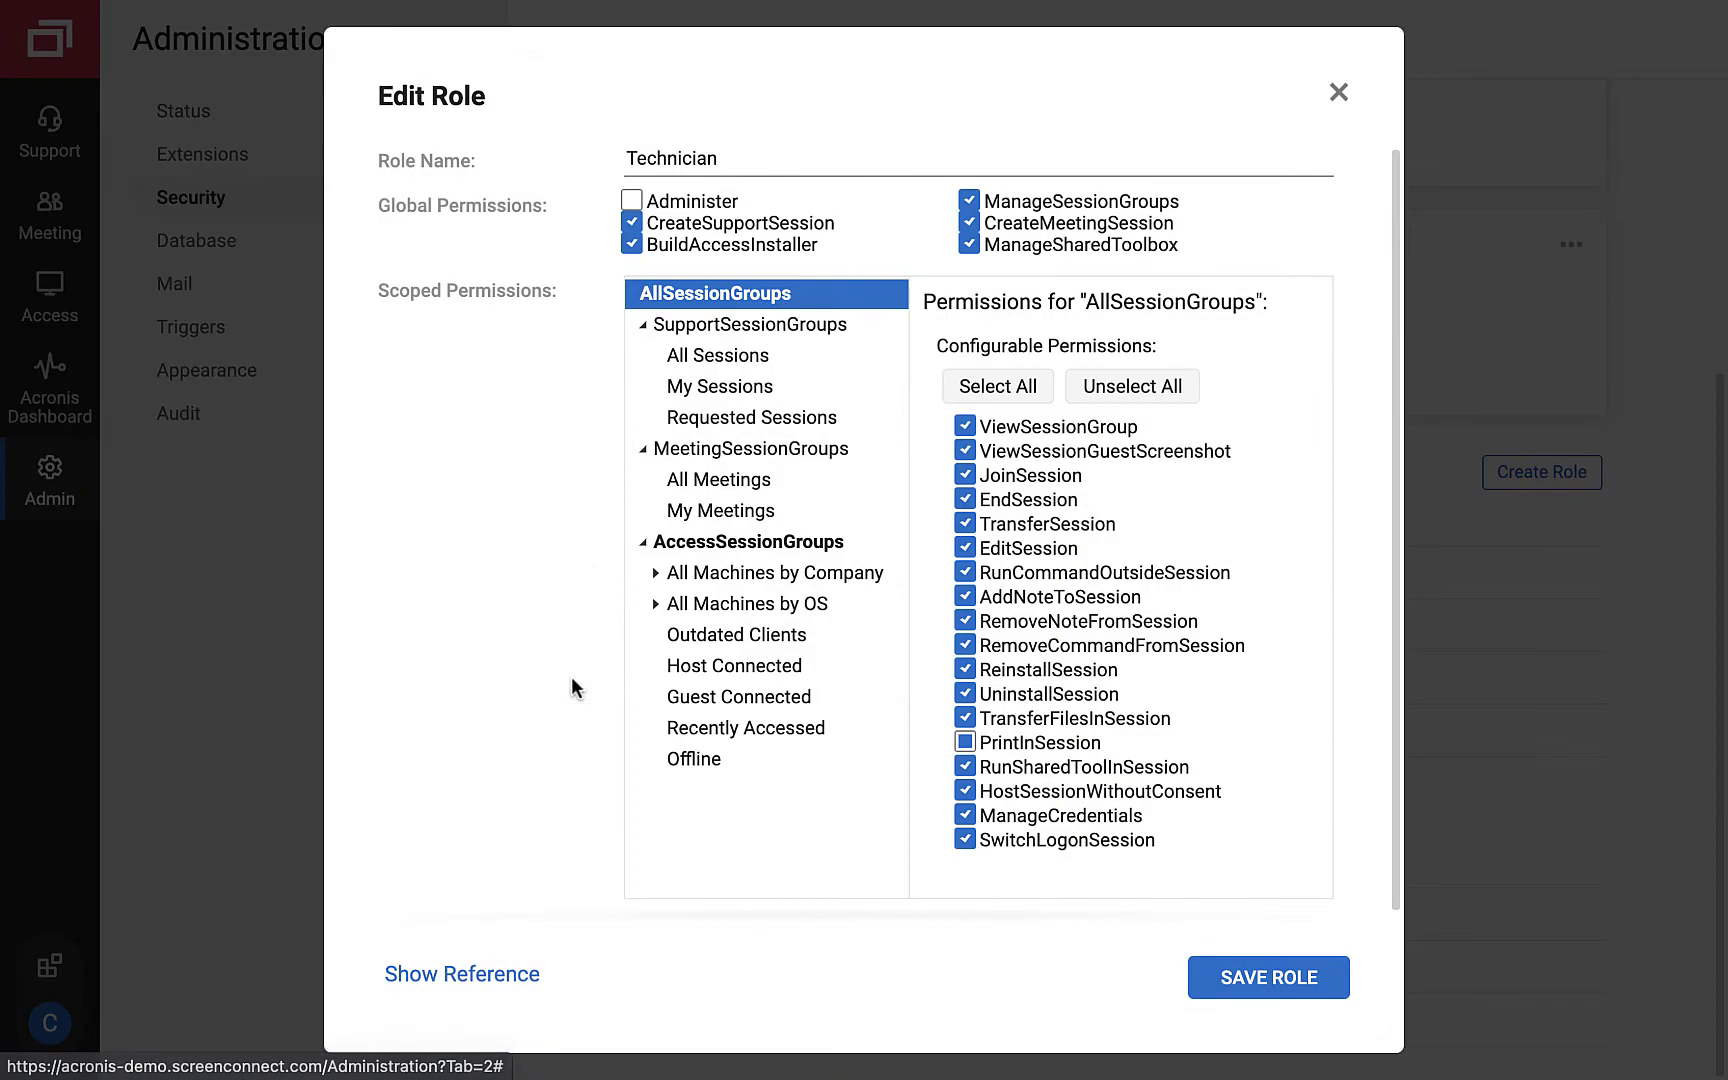
click(965, 552)
click(965, 550)
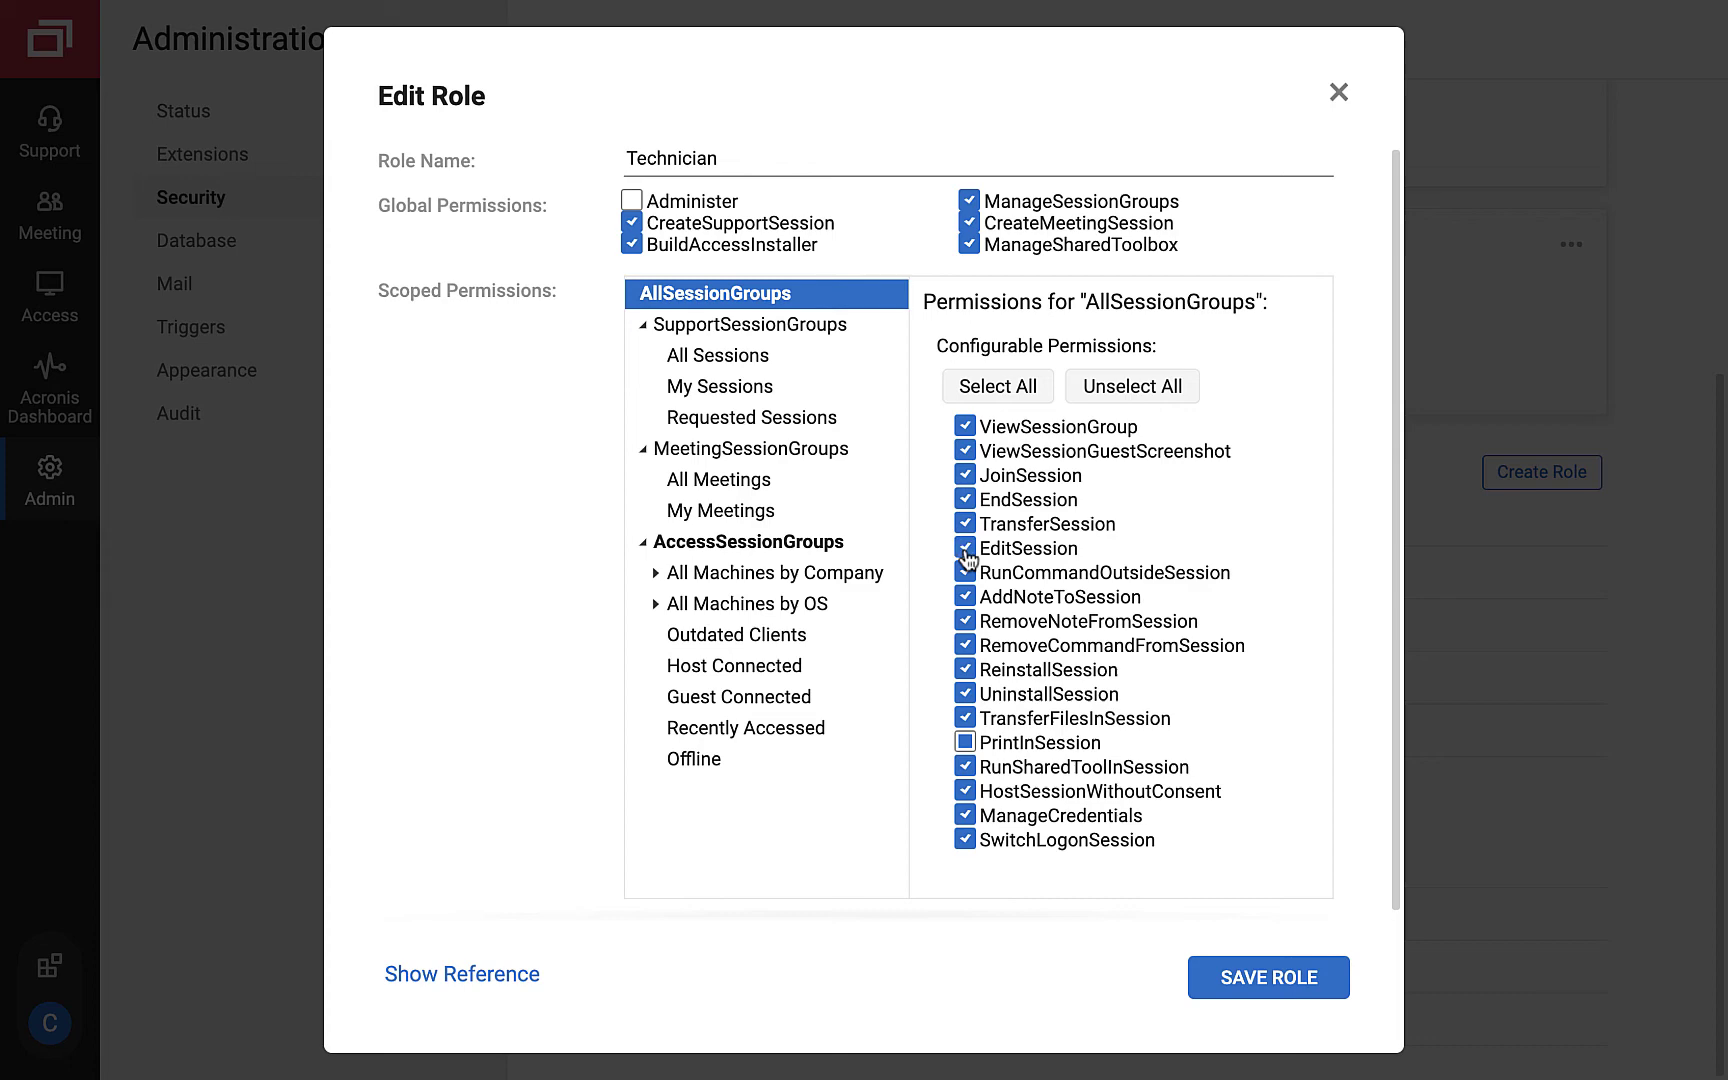
click(1338, 88)
click(45, 1040)
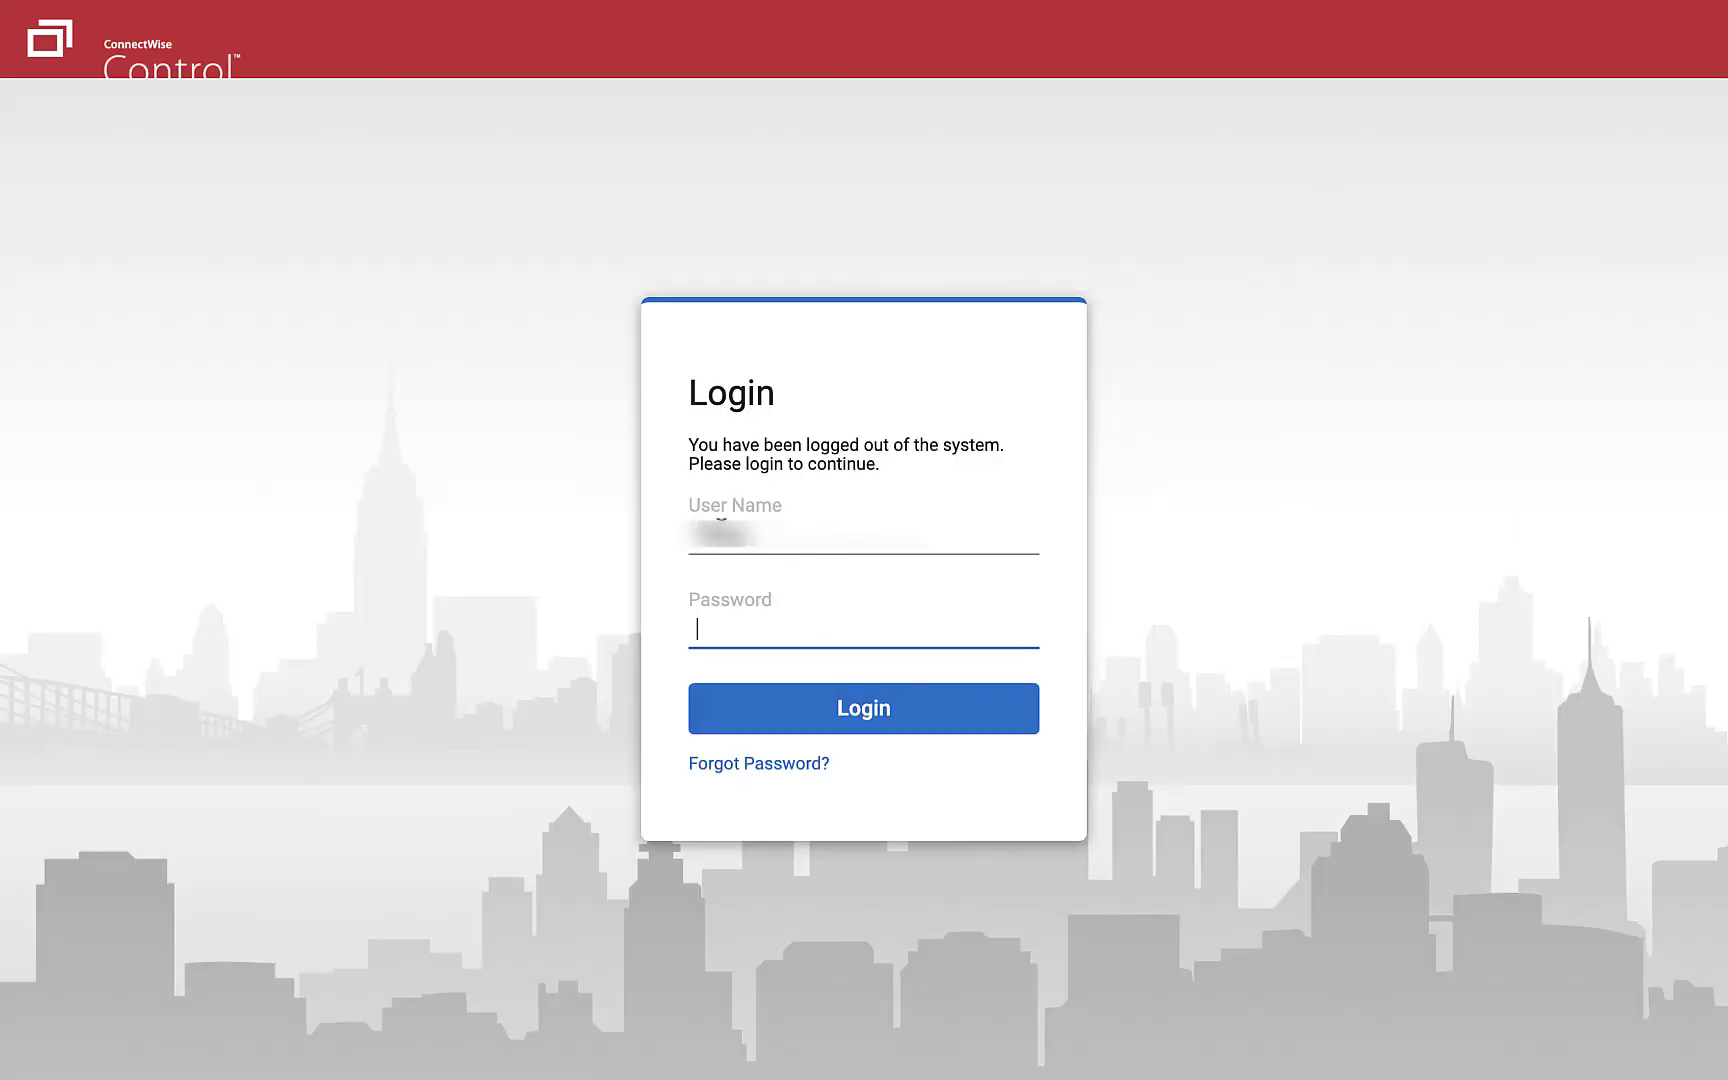
Step: Log in as 'technician' with its password and view PM-demo's protection plans under Access
key(shift+Tab)
key(BackSpace)
text(technician)
key(Tab)
text(•••••••••)
key(Return)
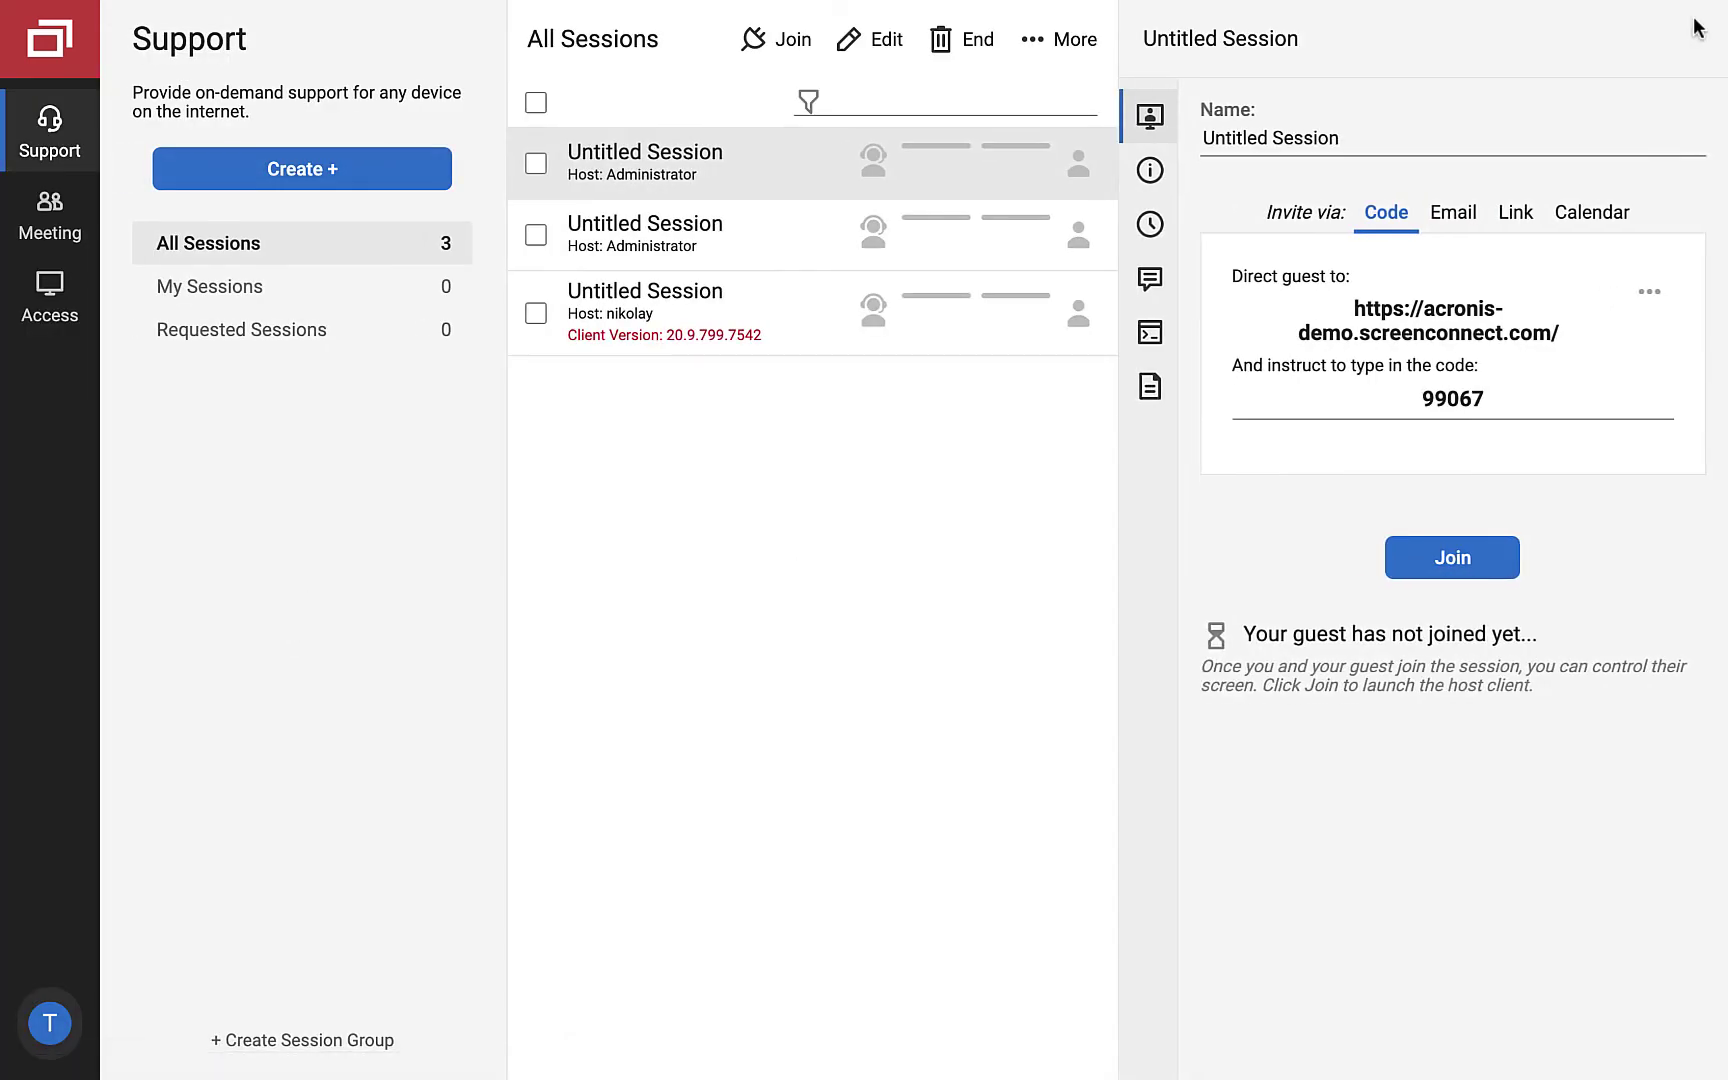
click(71, 288)
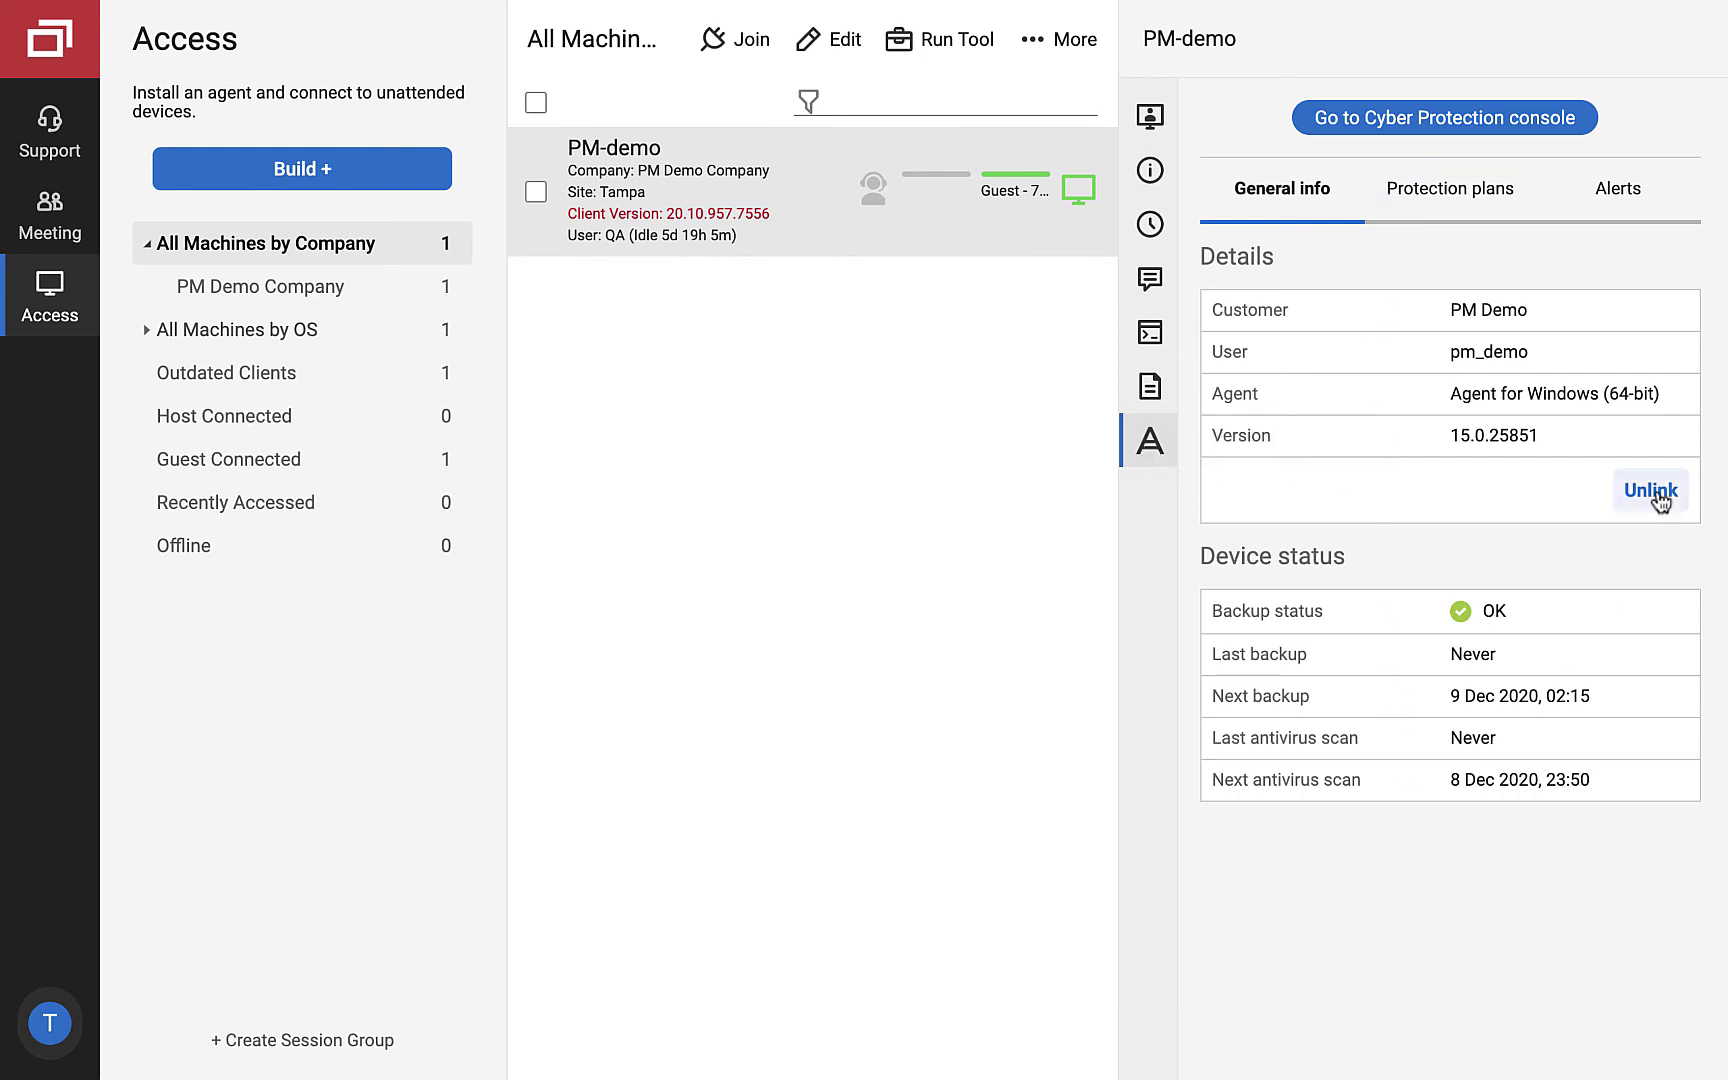
click(1478, 192)
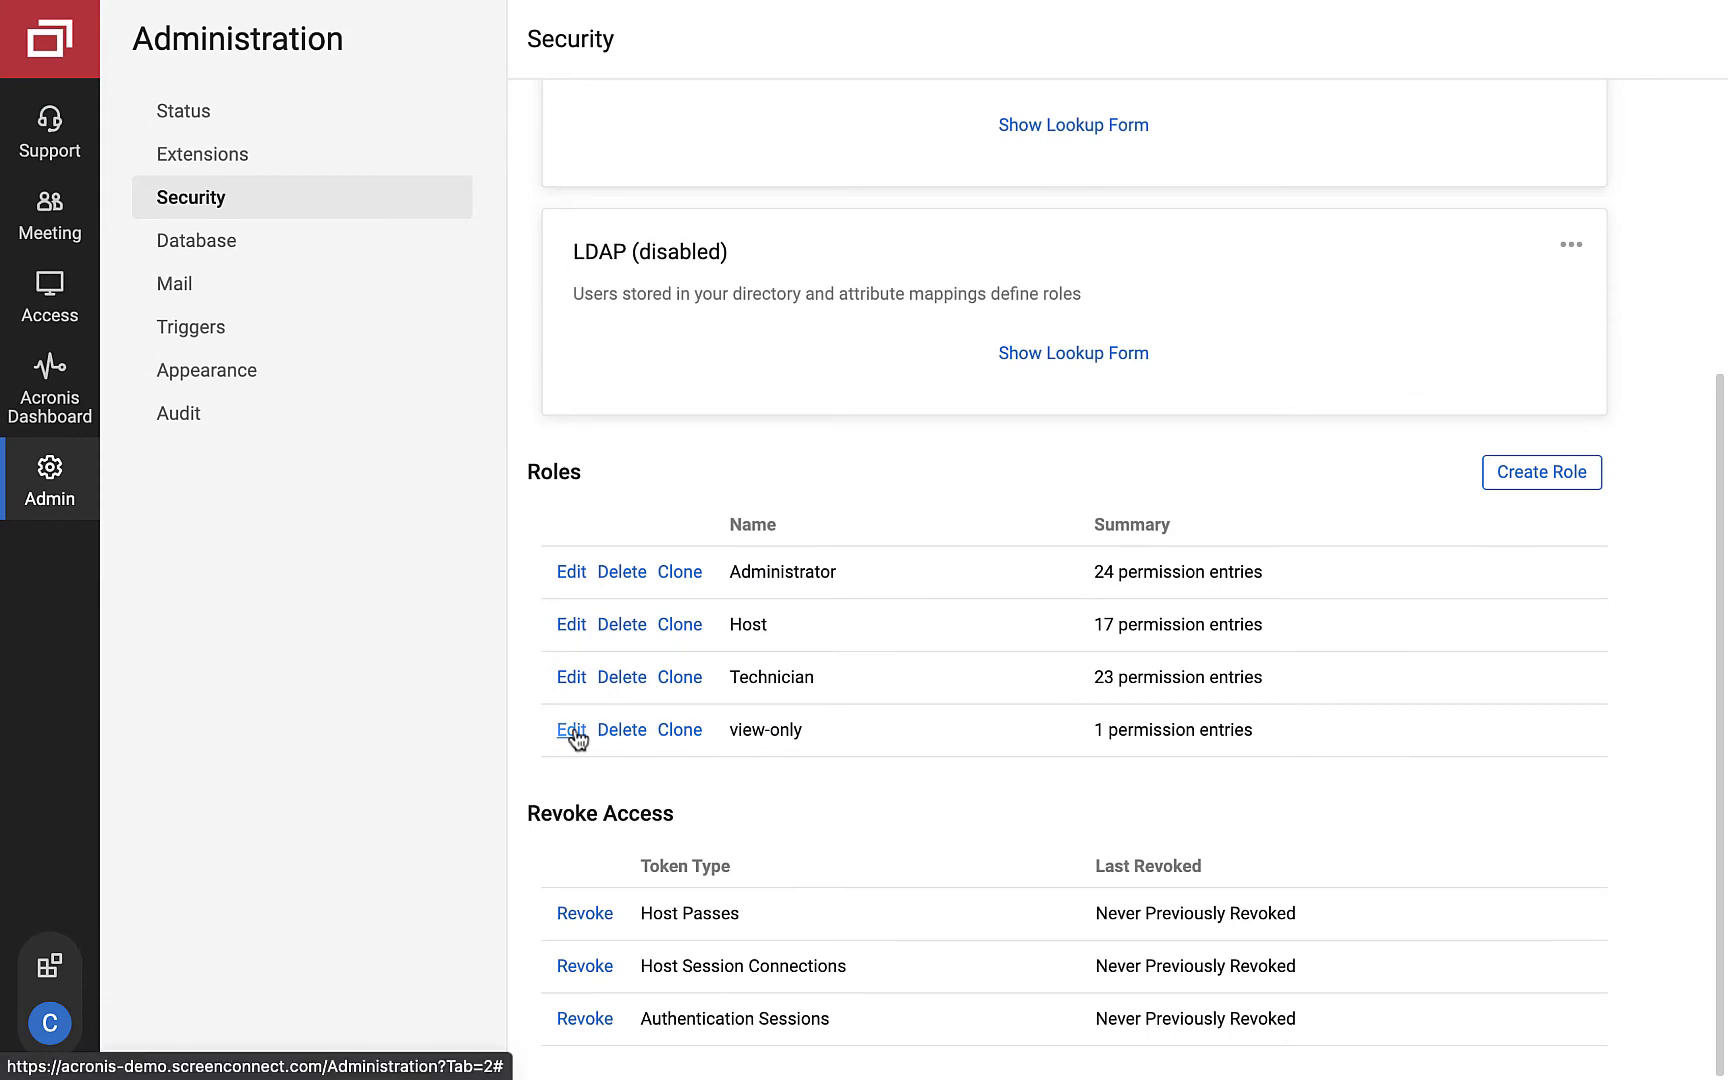
Step: Leave the view-only role's ViewSessionGroup permission unchanged and log out of the administrator account
click(572, 731)
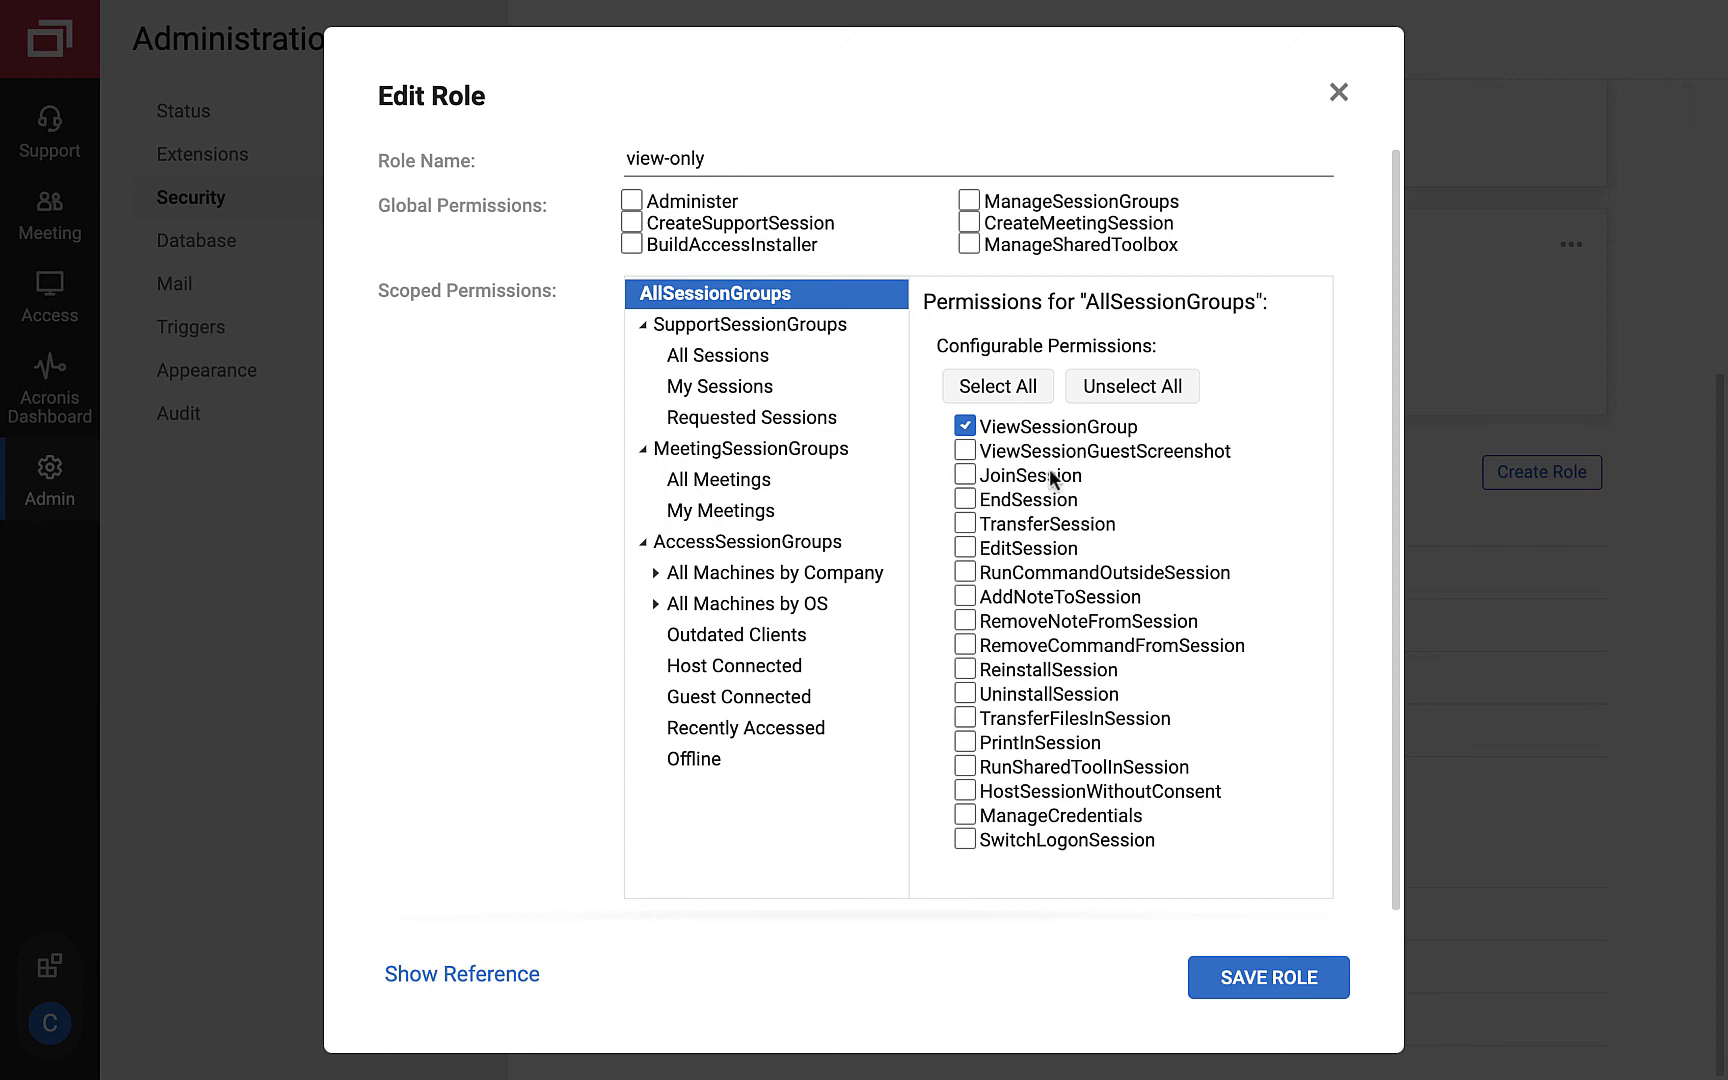
click(965, 427)
click(965, 427)
click(1338, 93)
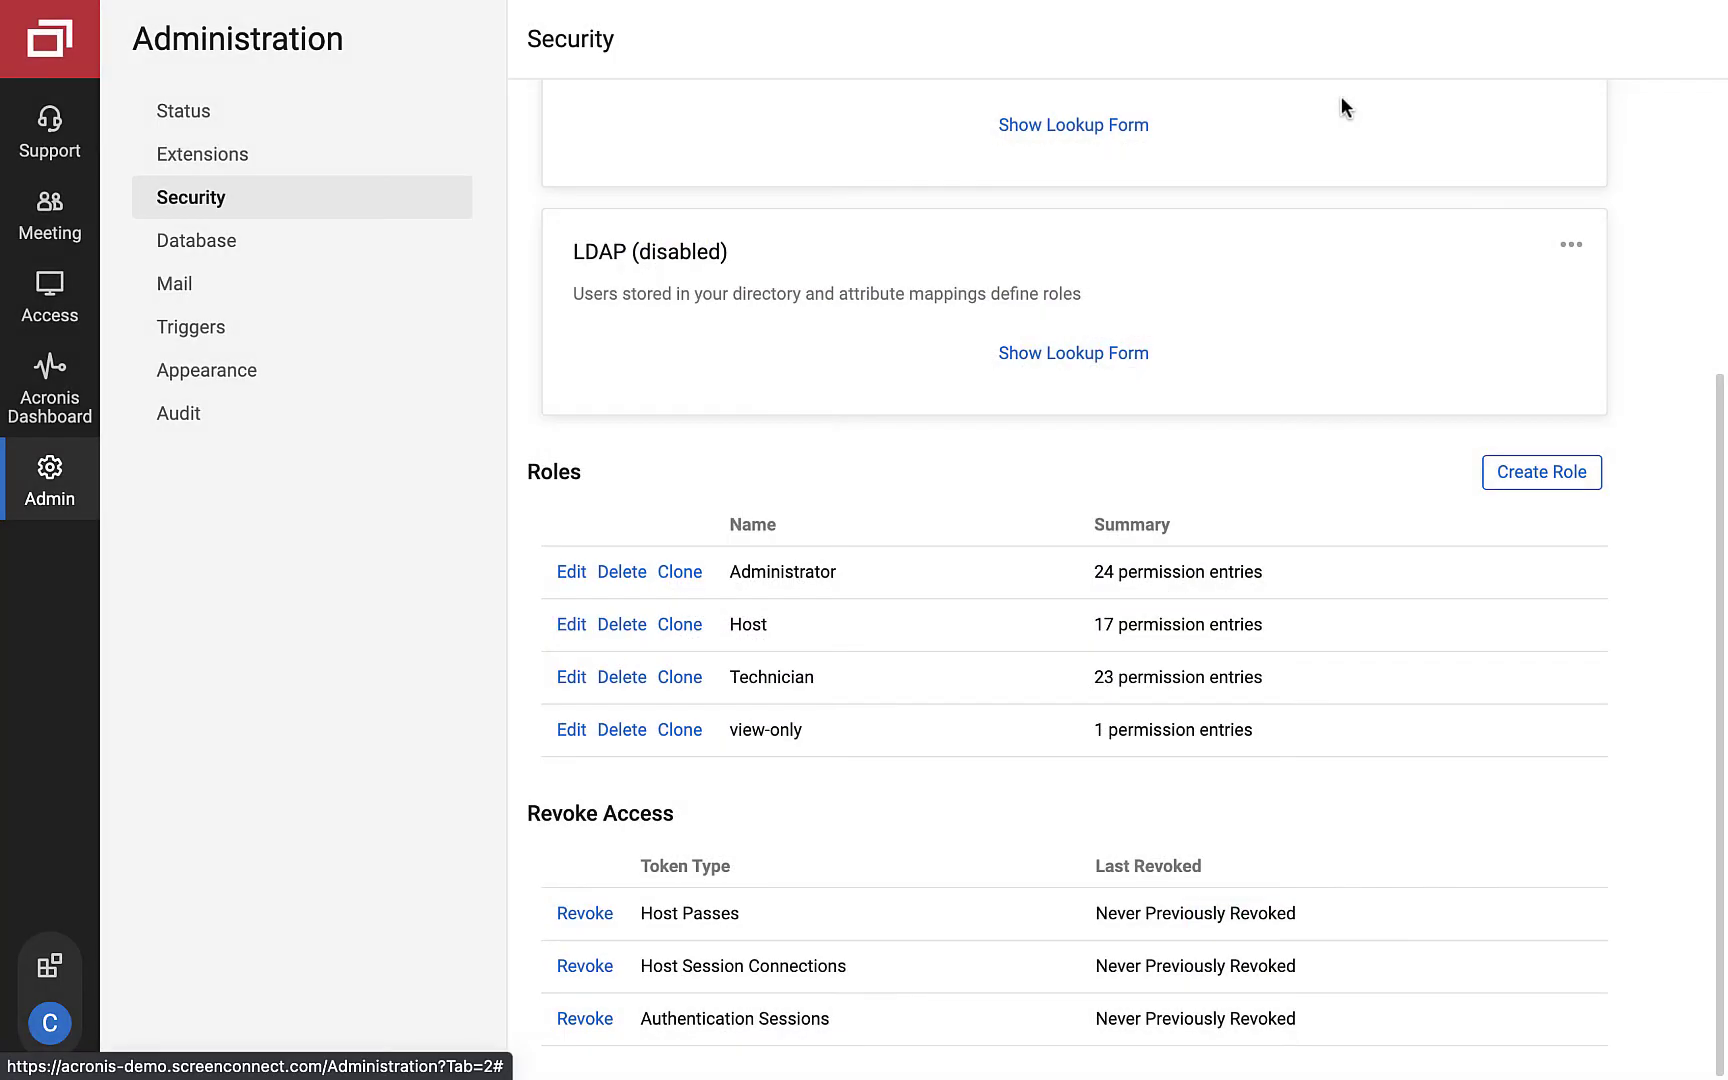
click(65, 1018)
click(135, 1008)
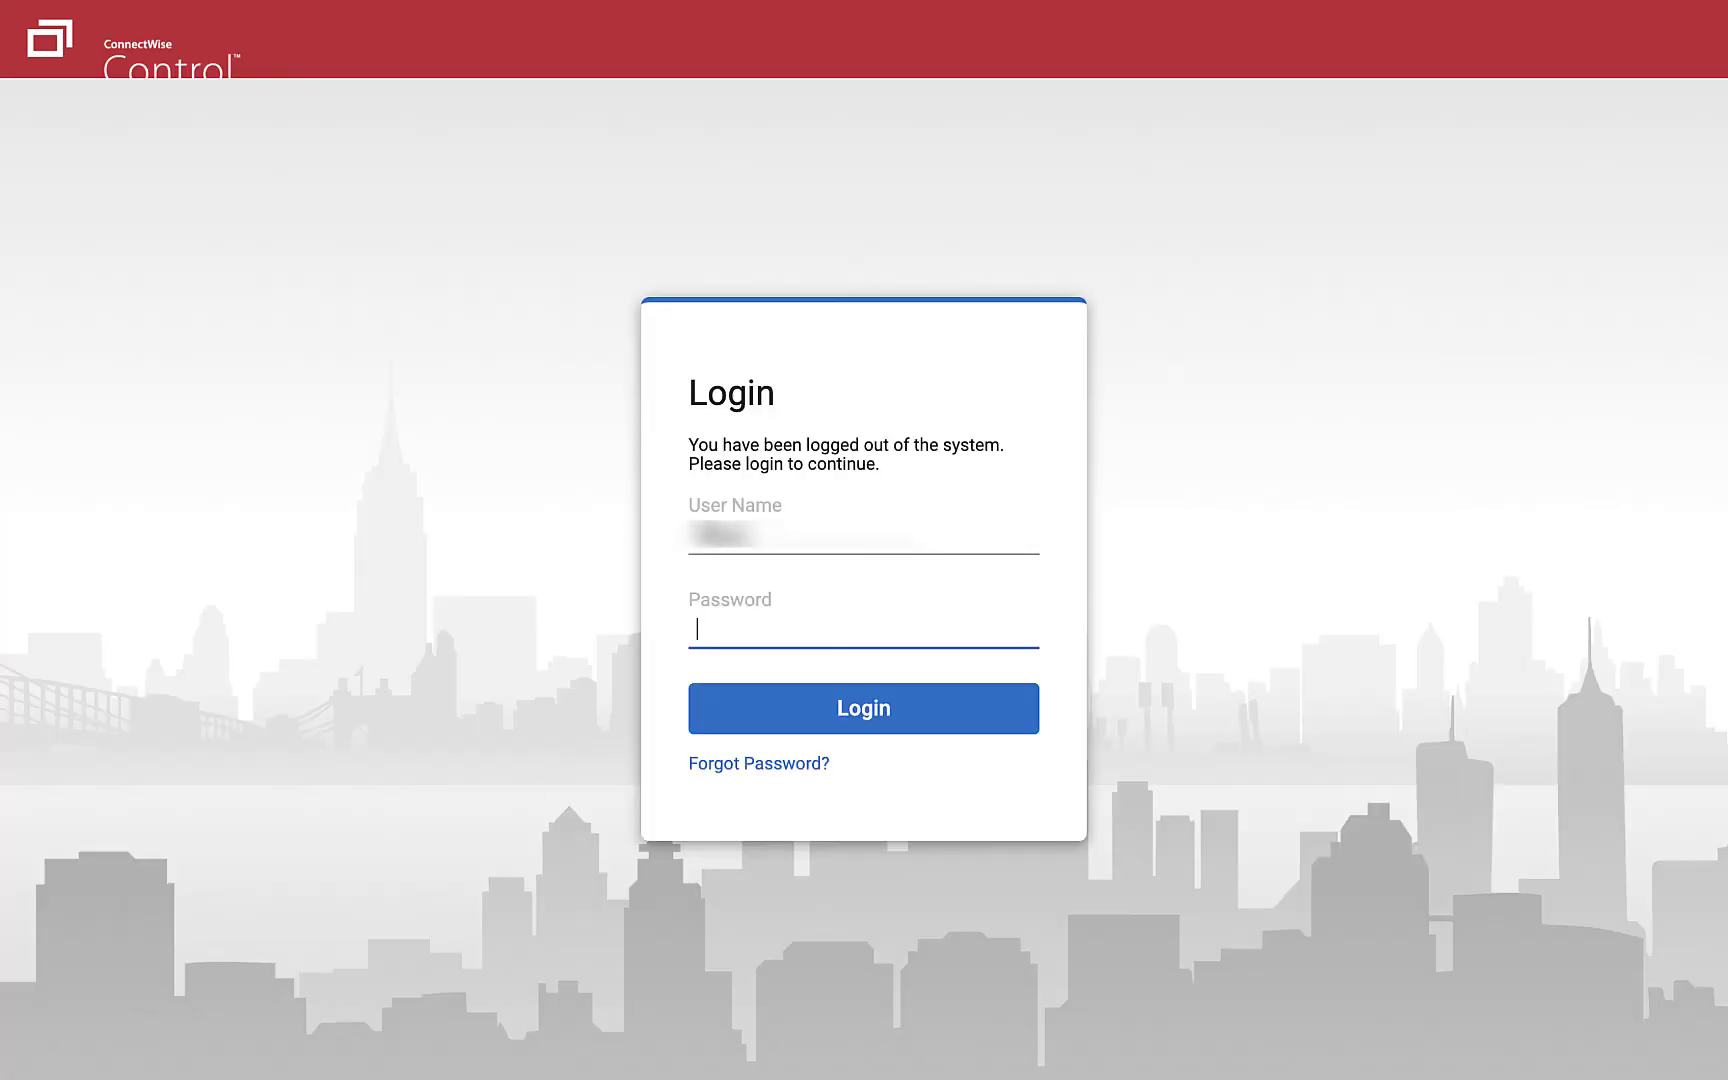
Step: Log in with the 'viewonly' account and its password
key(shift+Tab)
text(viewonly)
key(Tab)
text(*********)
click(830, 705)
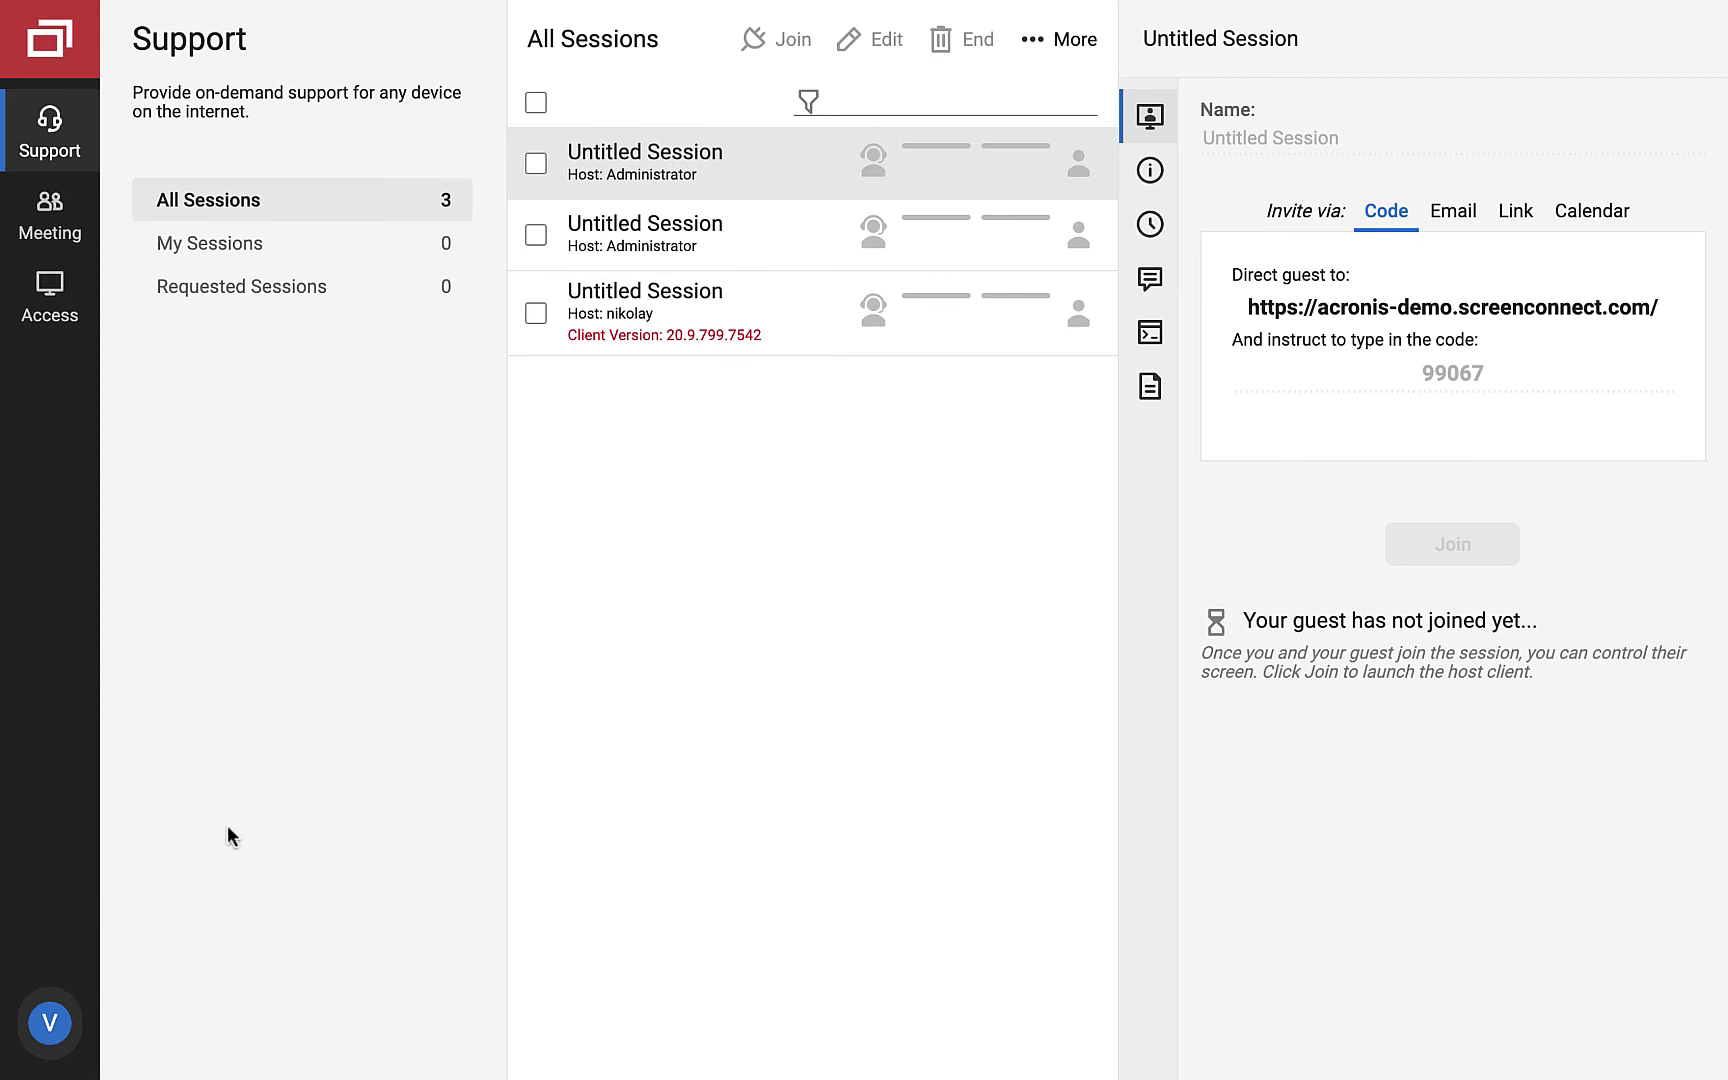
Step: Open PM-demo's protection plans under Access and expand the Backup plan details
click(50, 295)
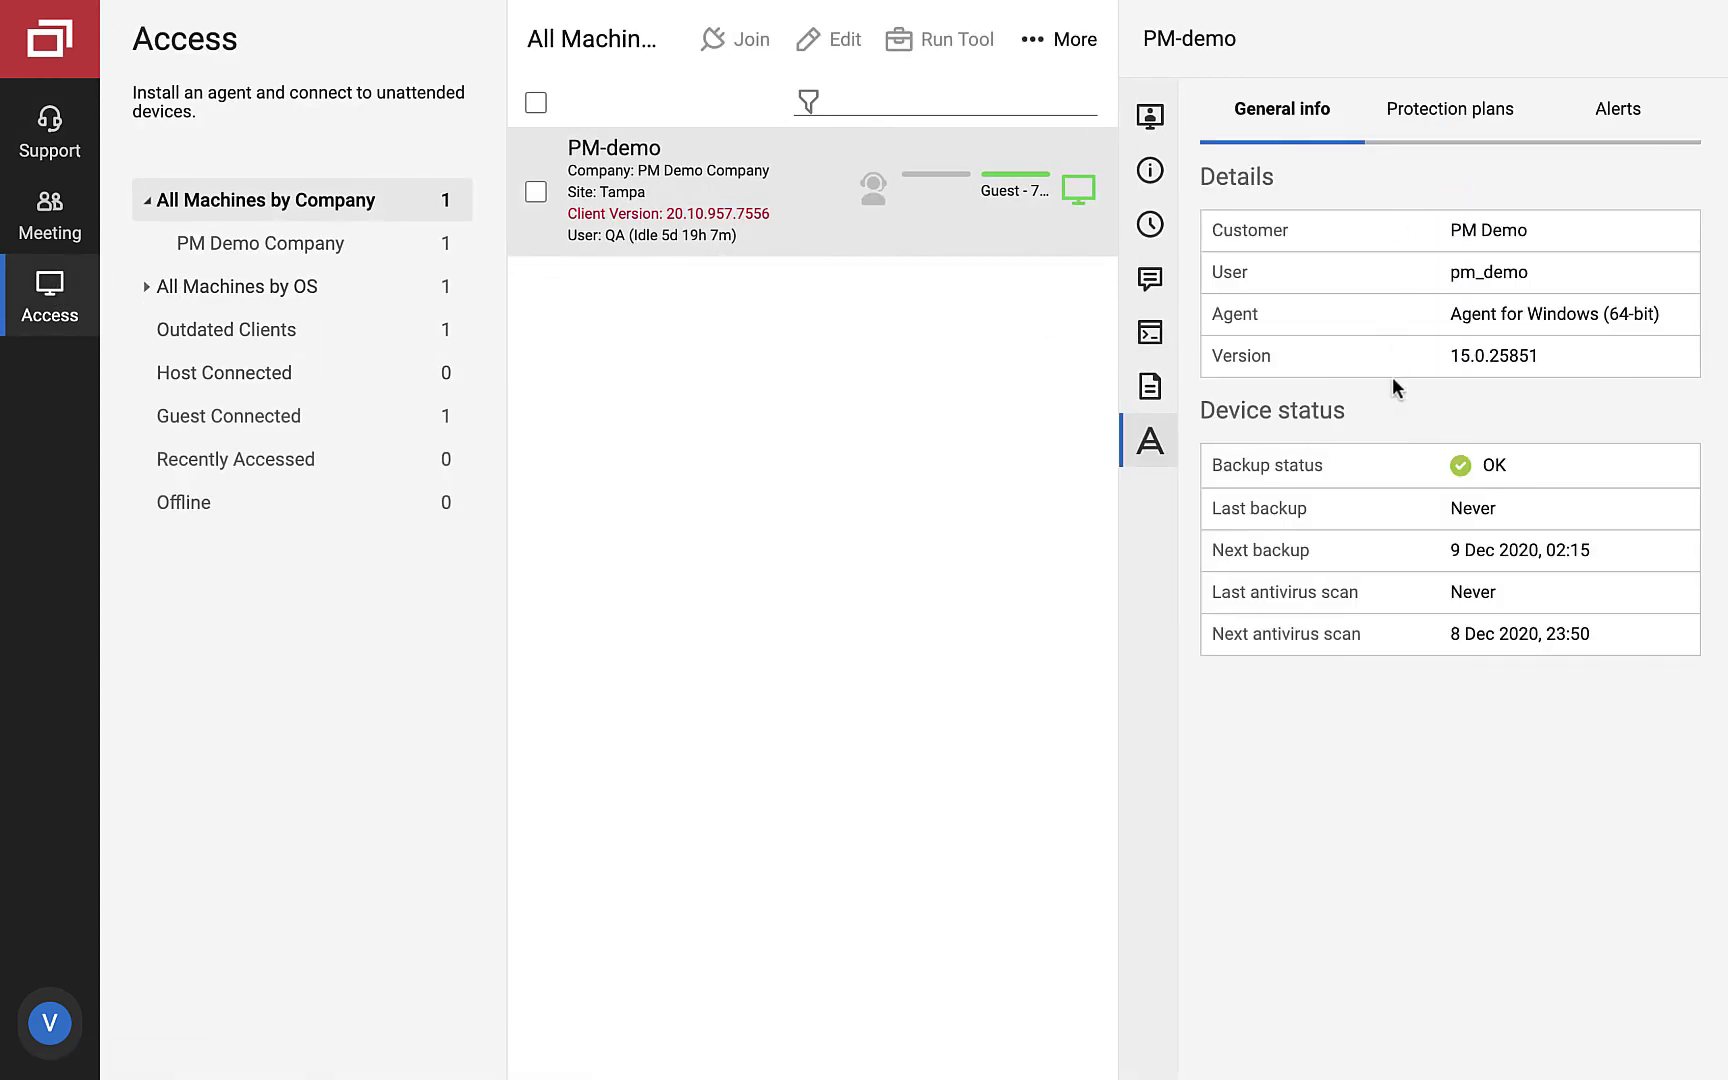
click(1450, 125)
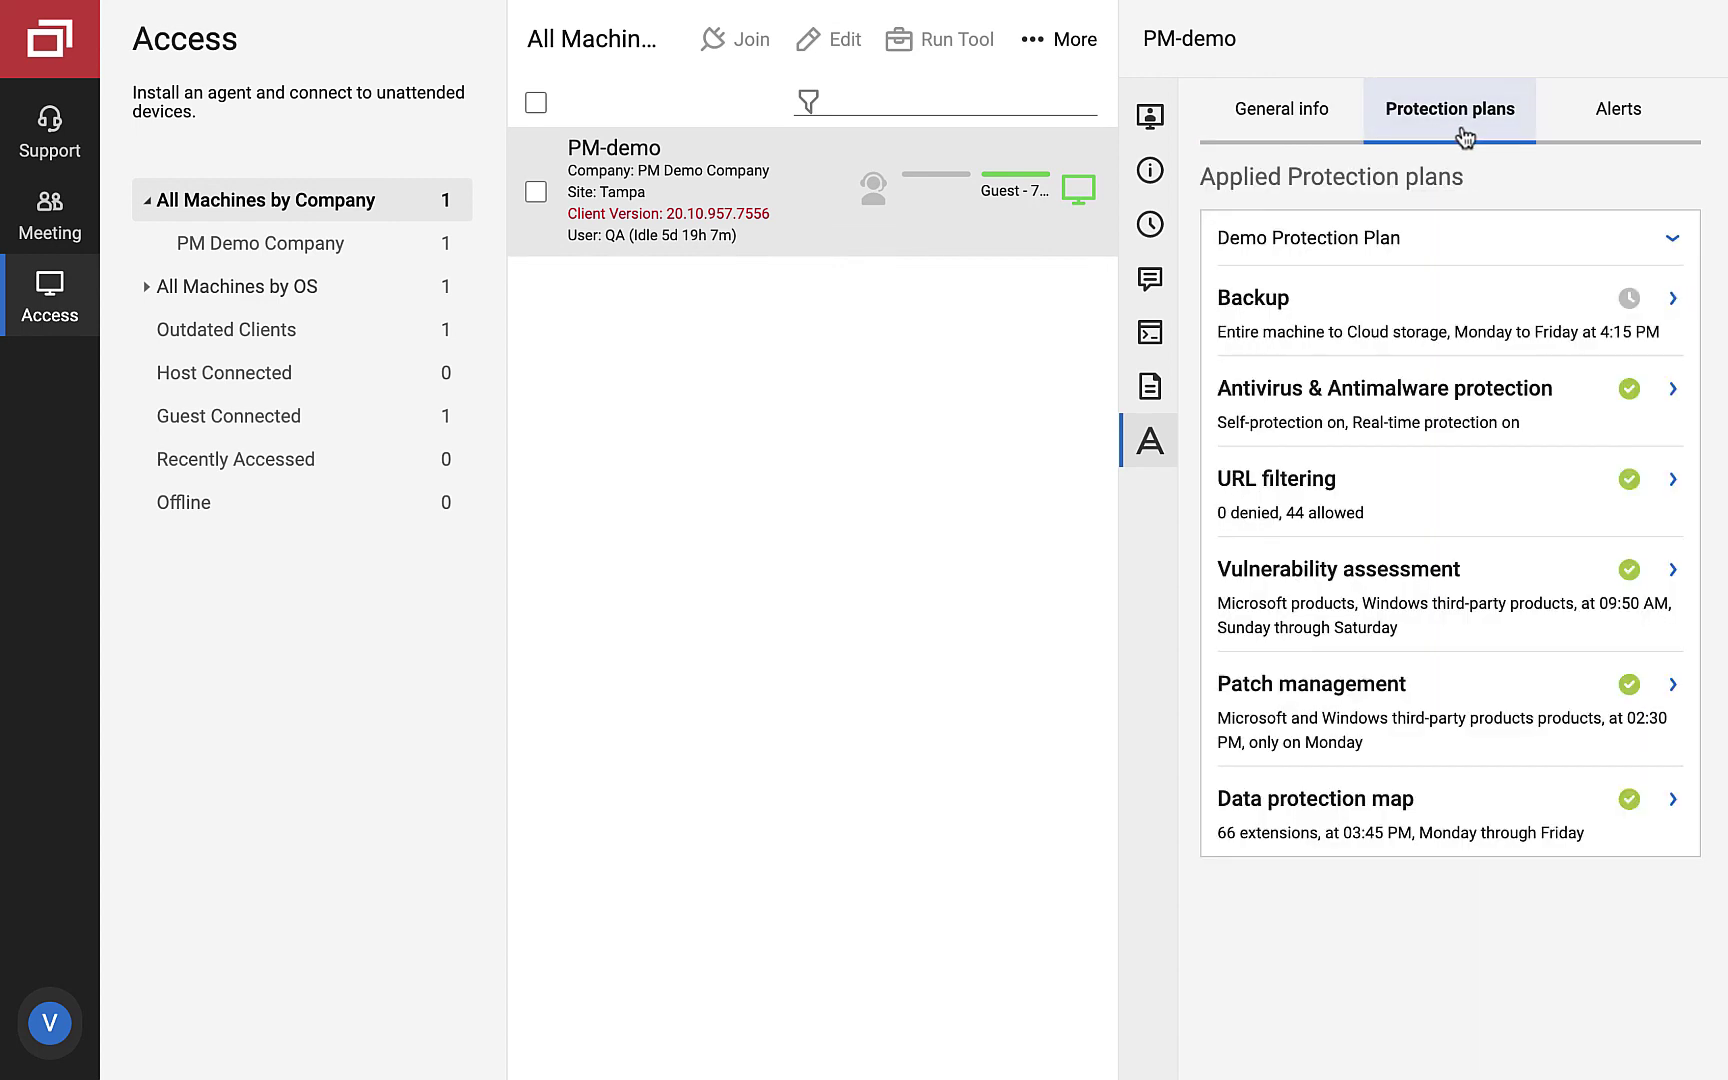
click(1673, 302)
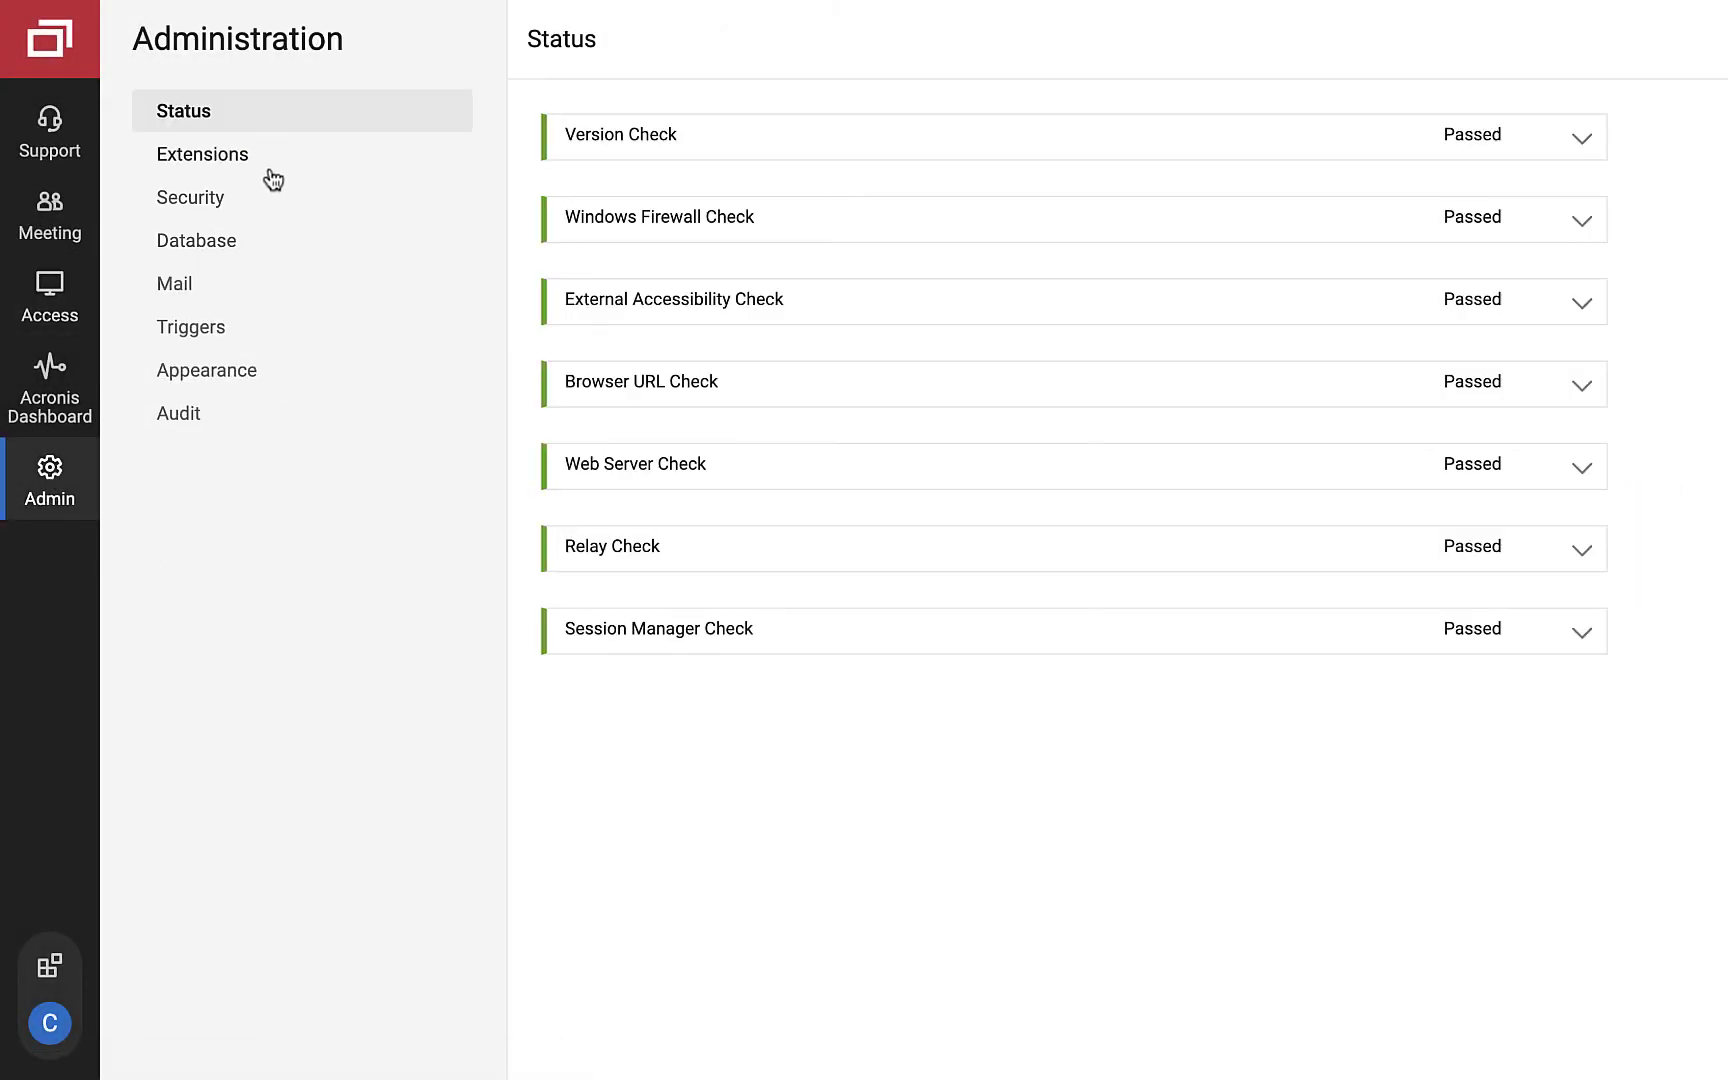
Step: Open the Acronis Cyber Cloud extension's Cyber Protection Settings from Admin > Extensions
click(257, 161)
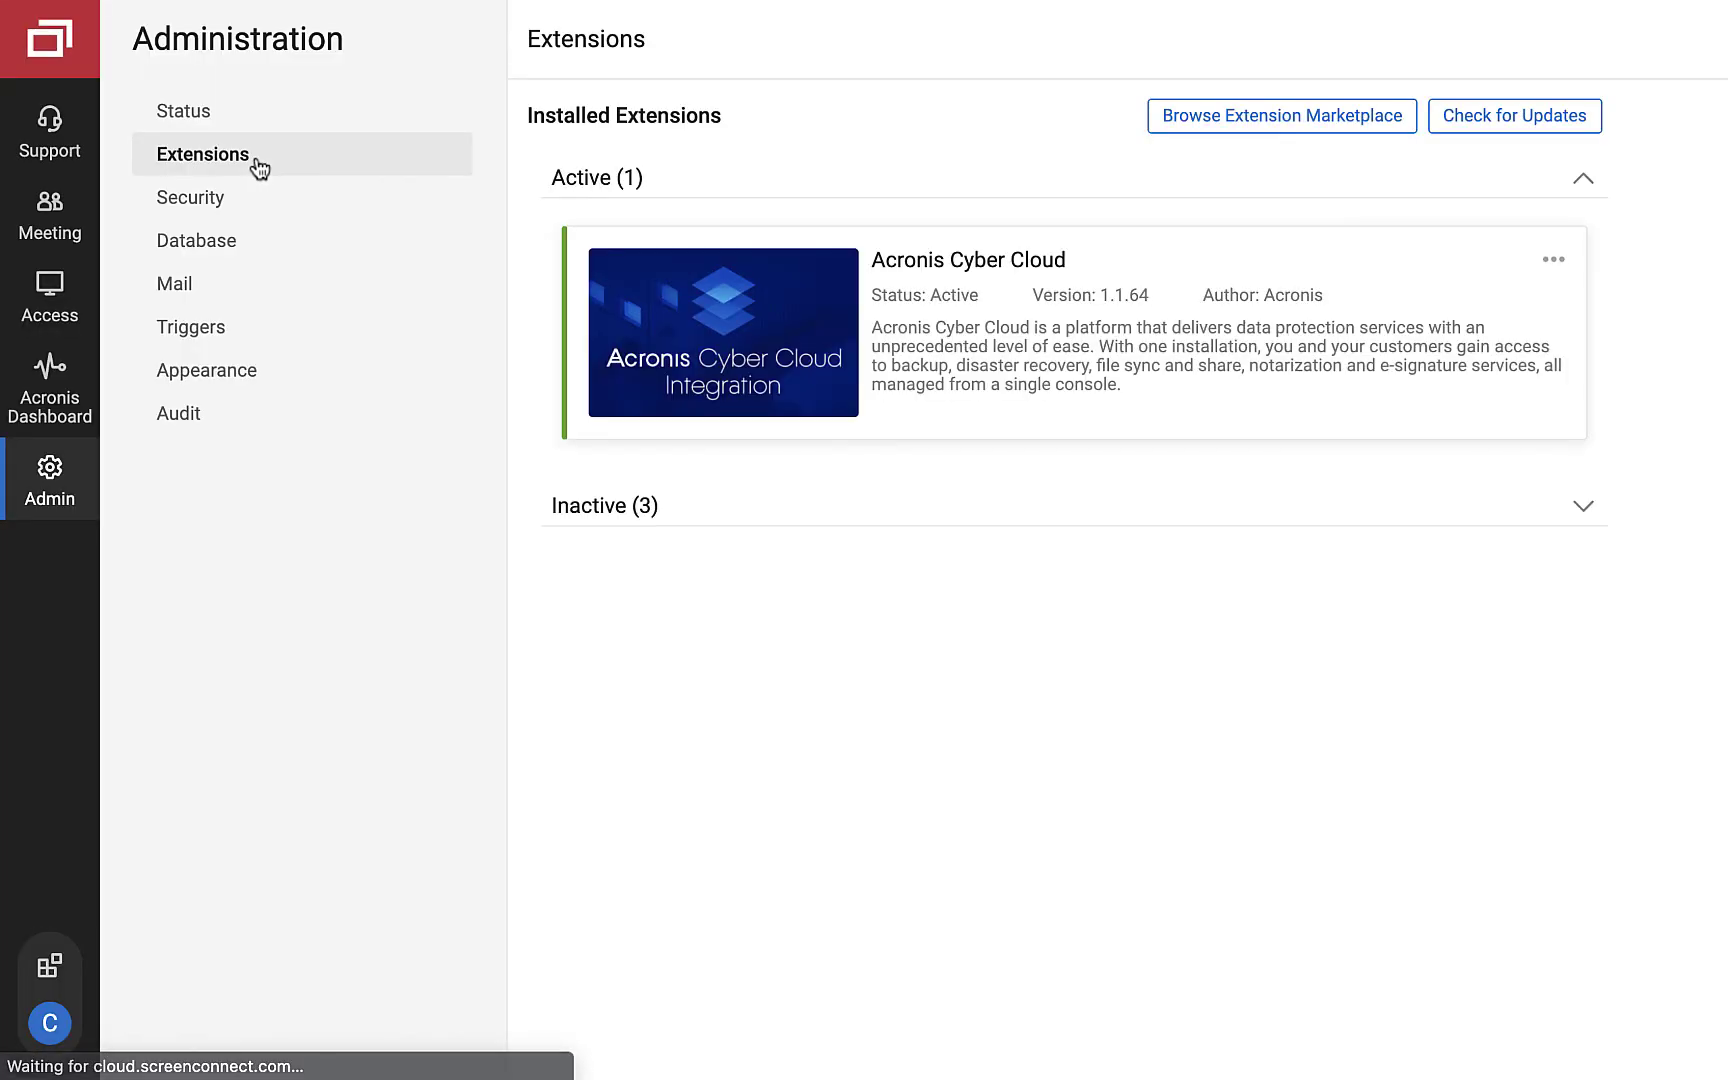
click(1549, 261)
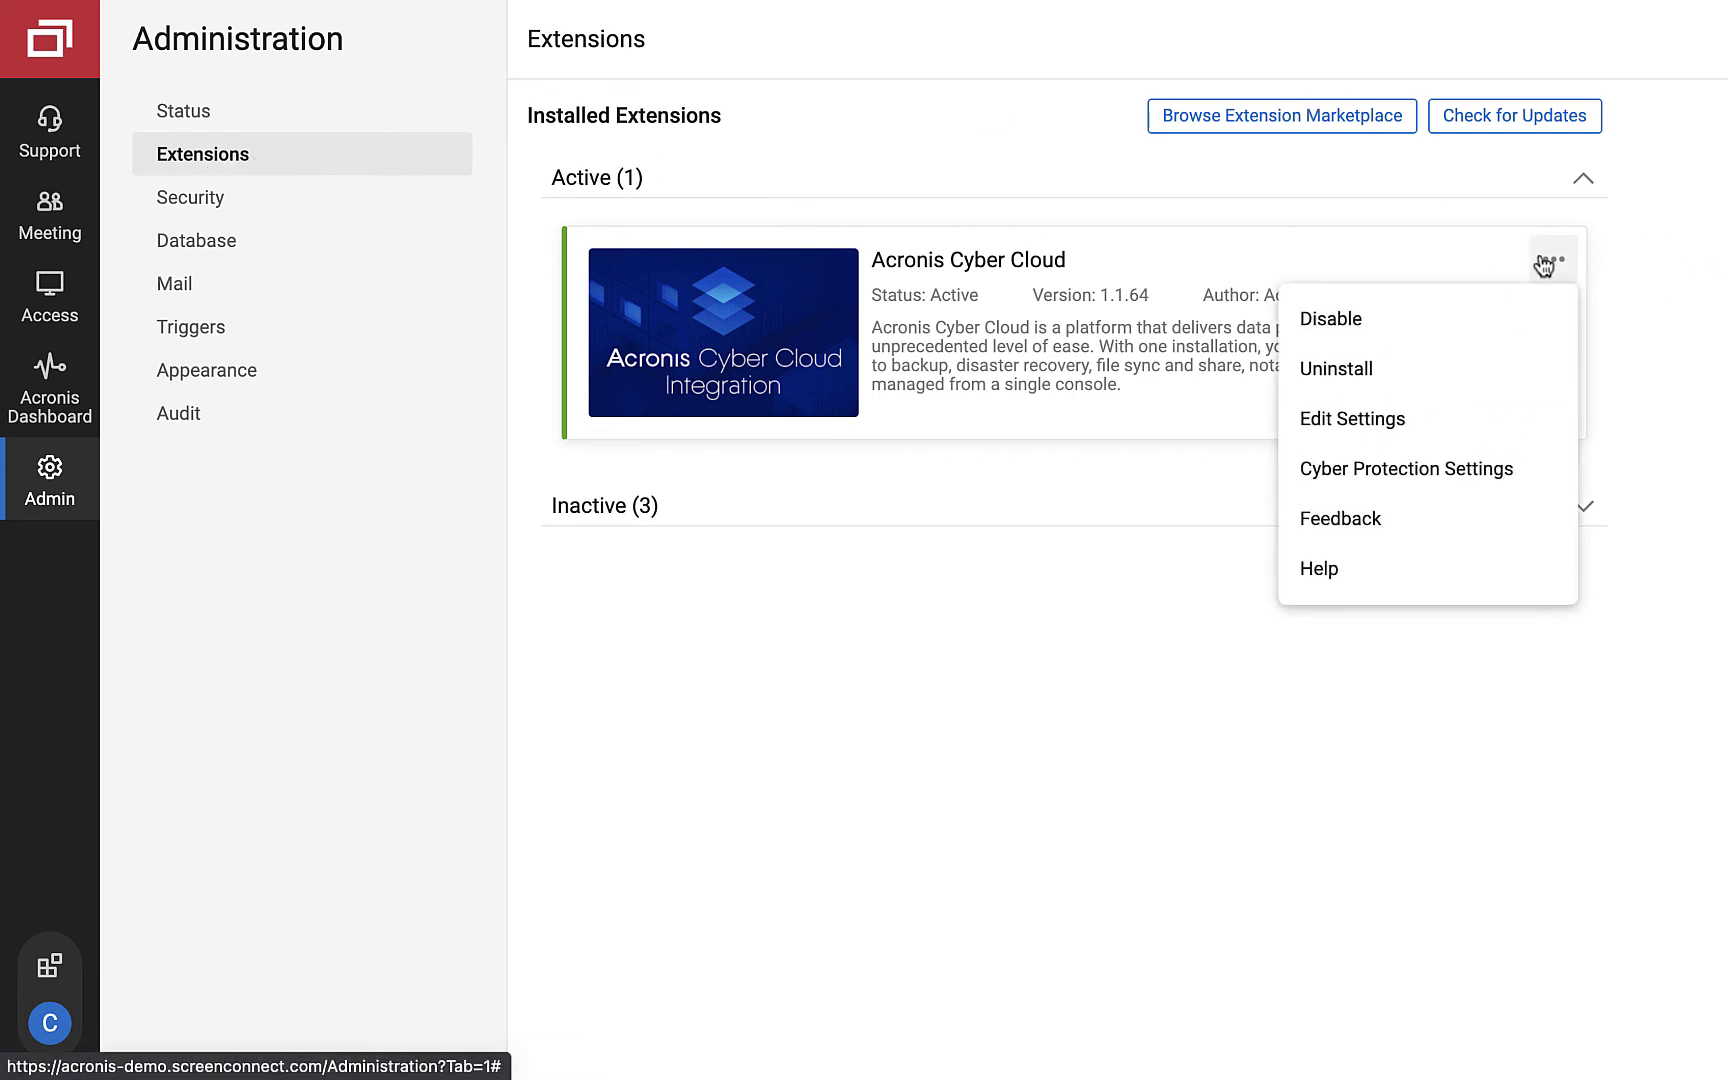
click(1505, 469)
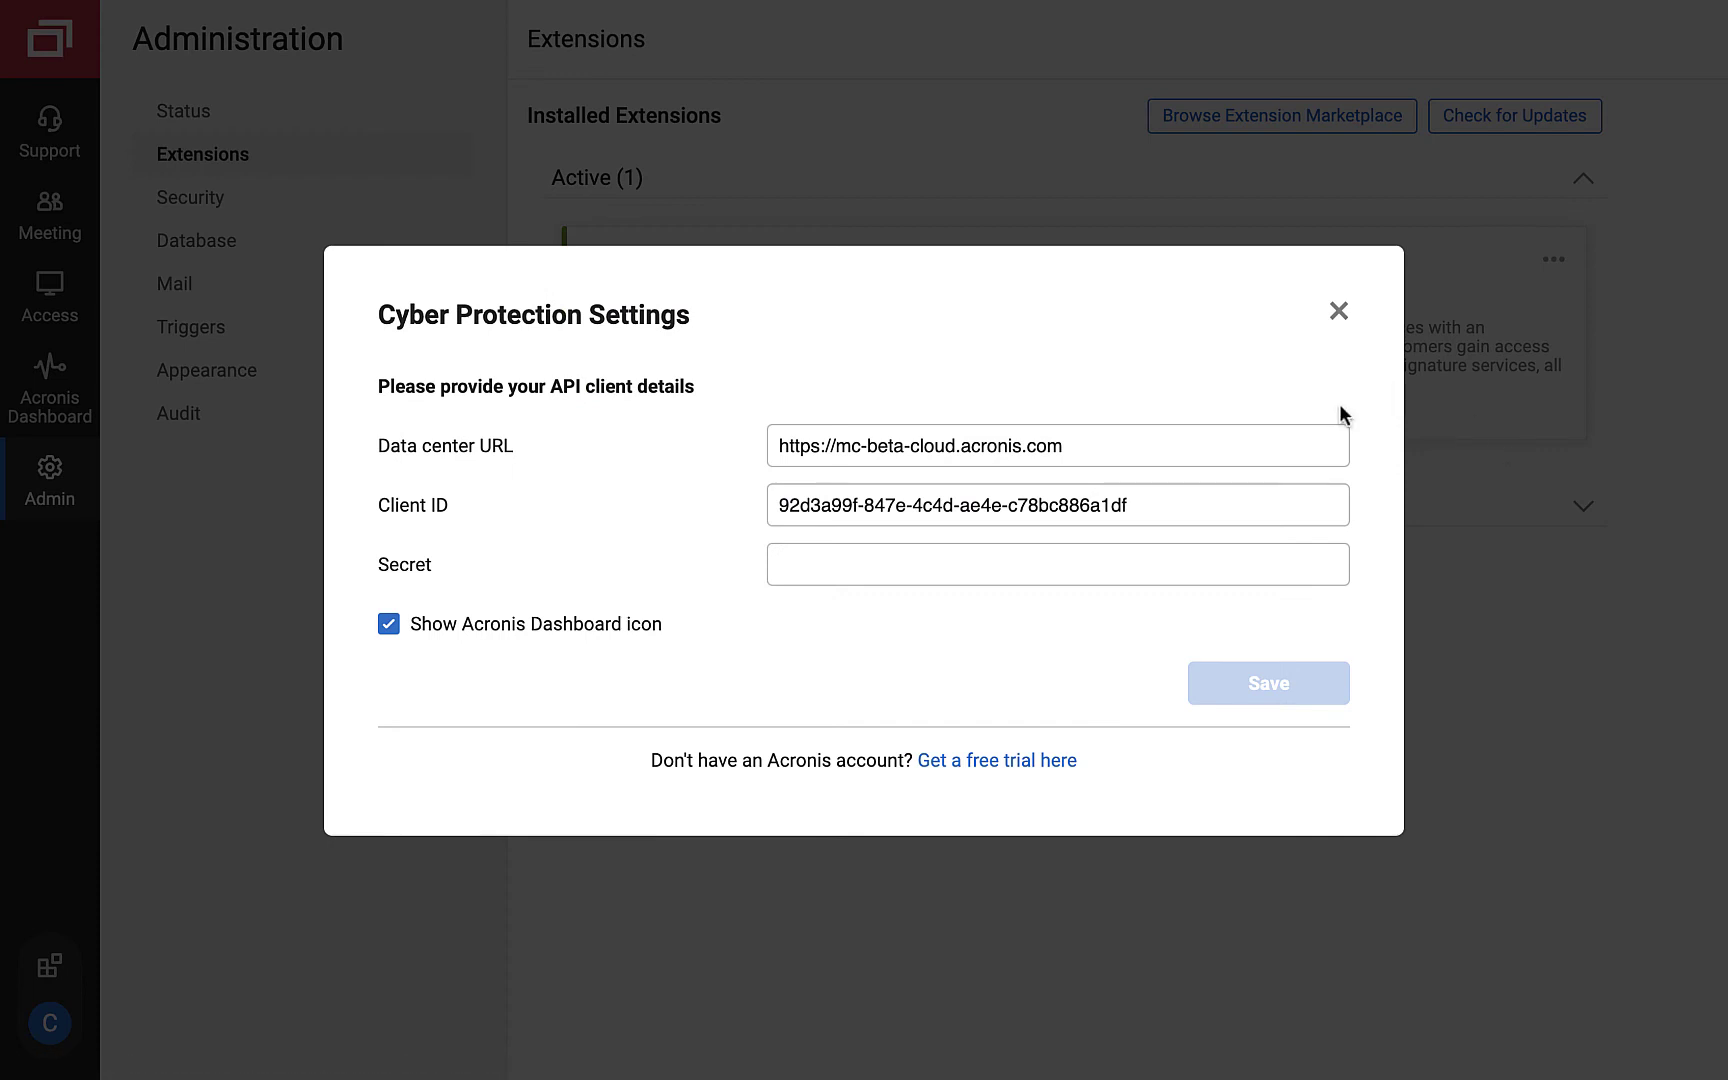